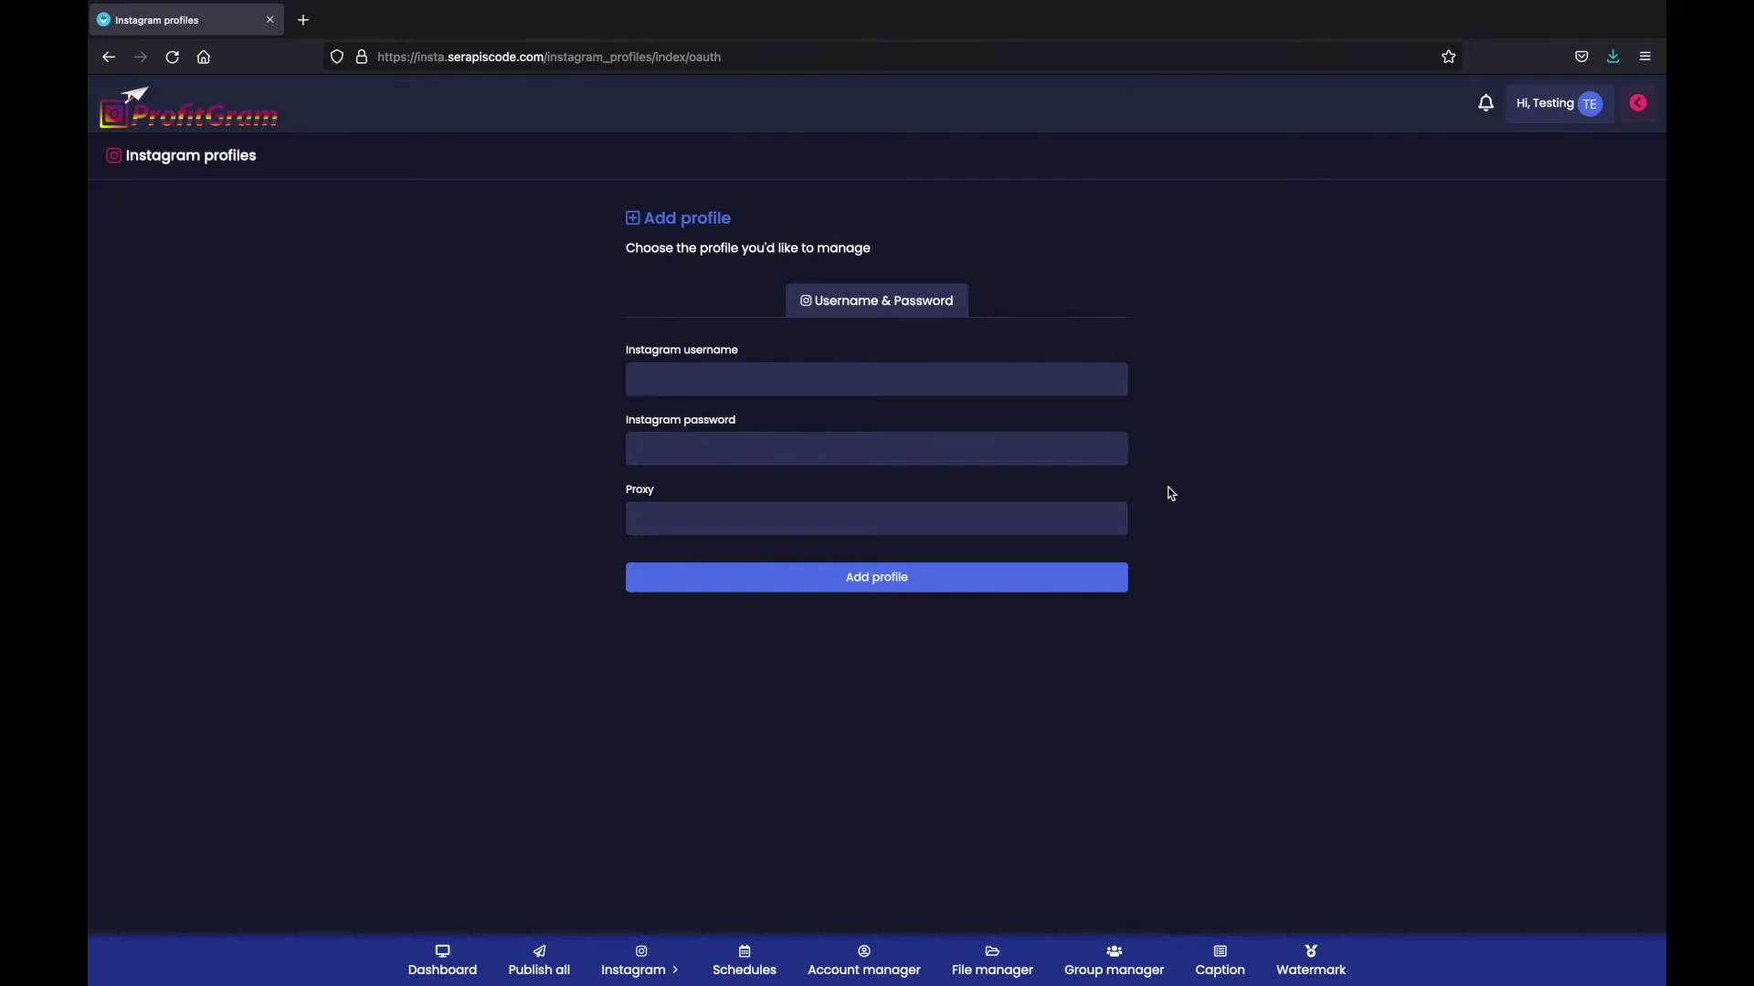
Fill the add-profile form with the saved Instagram username and the account's password
{"action": "left_click", "coordinate": [943, 372]}
{"action": "left_click", "coordinate": [869, 440]}
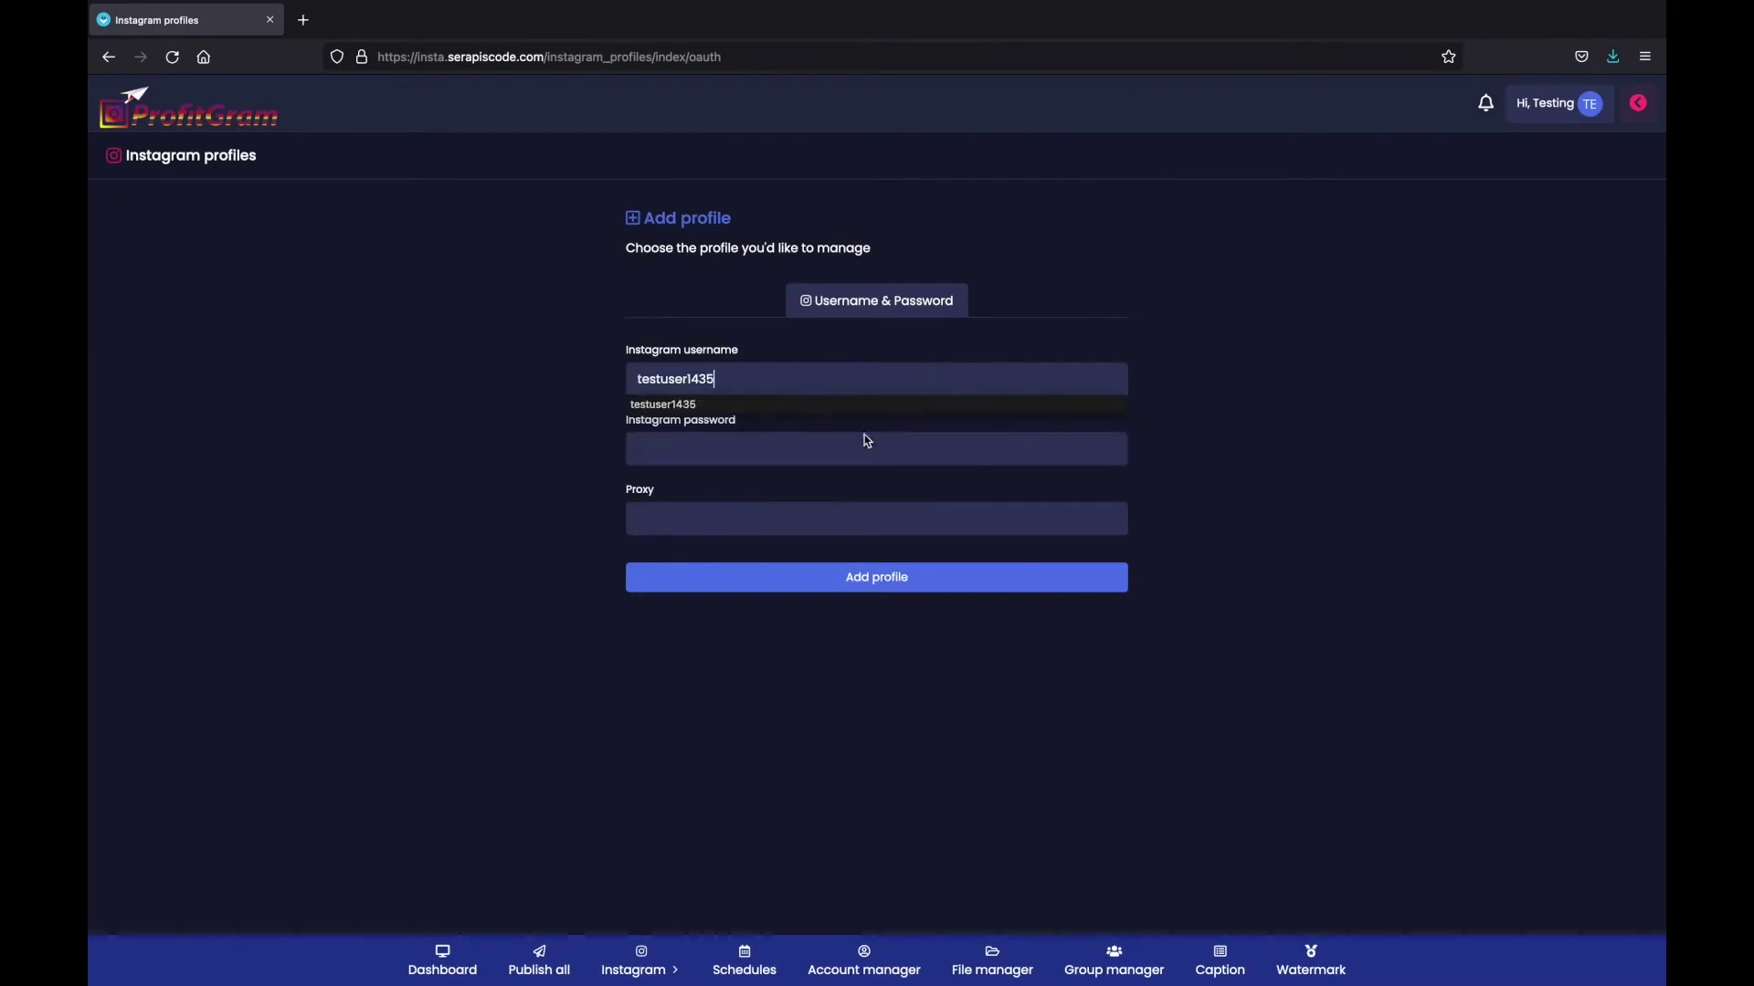
{"action": "left_click", "coordinate": [842, 448]}
{"action": "type", "text": "••"}
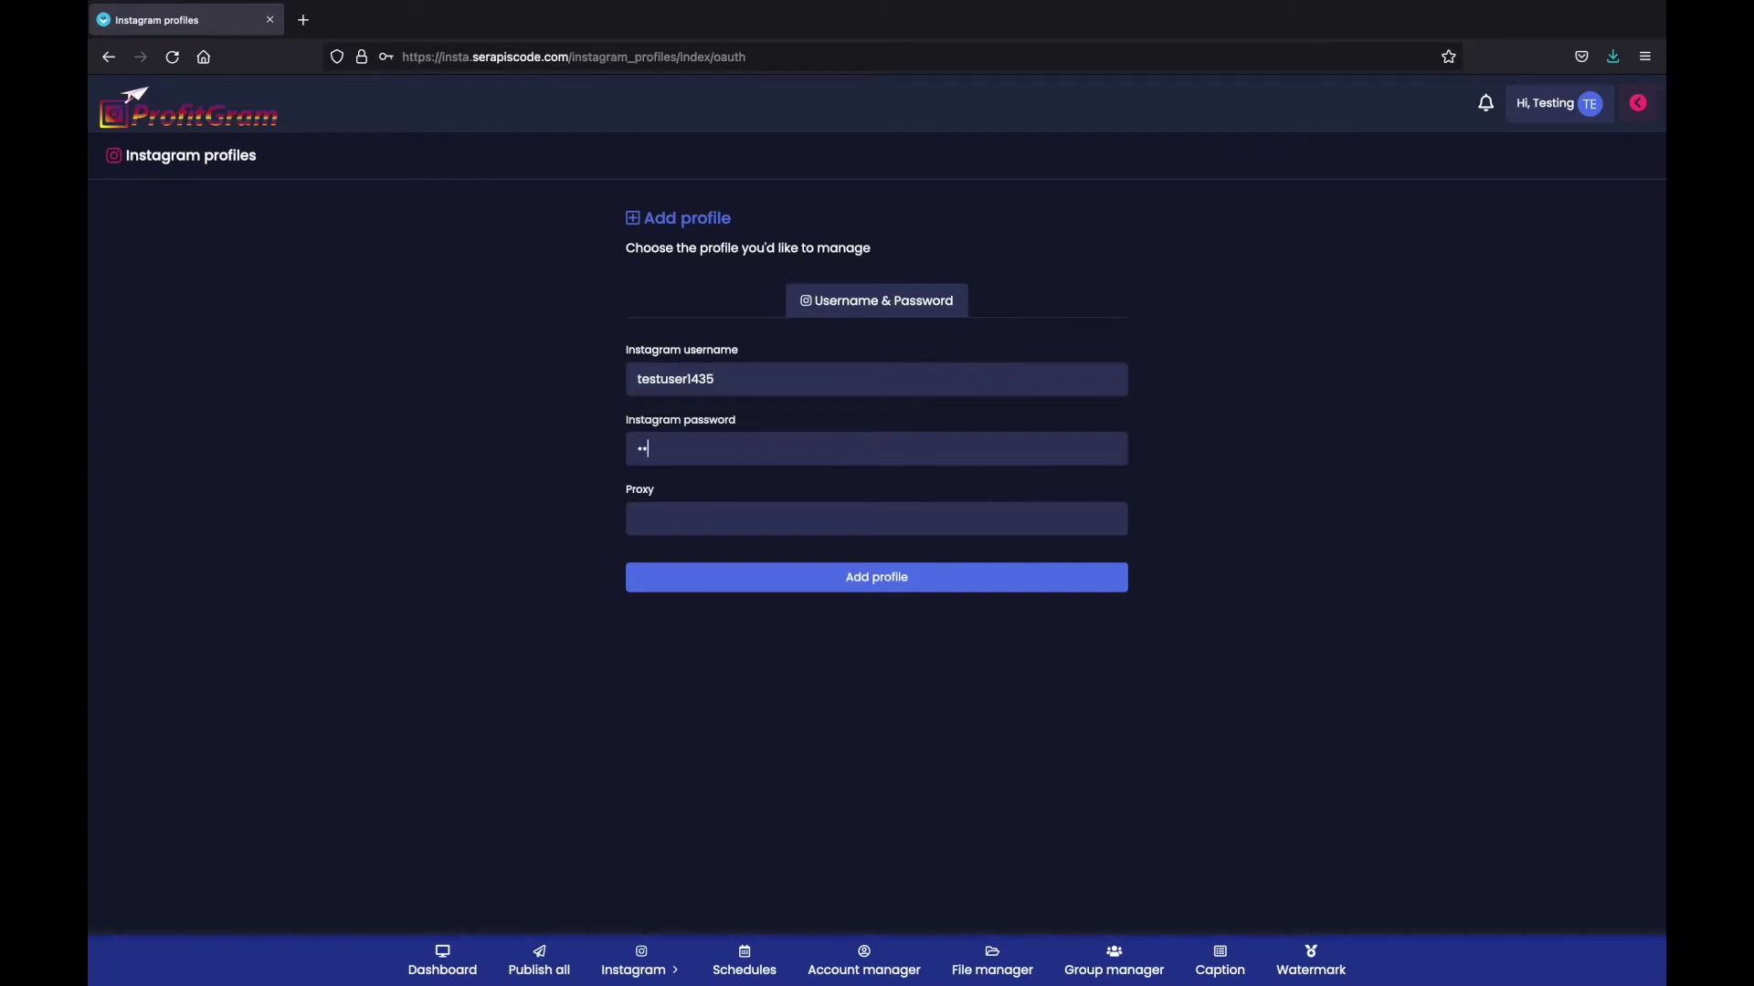
Add the Instagram profile, accept Instagram's cookies to view its watermarked post, then close Instagram
{"action": "left_click", "coordinate": [792, 577]}
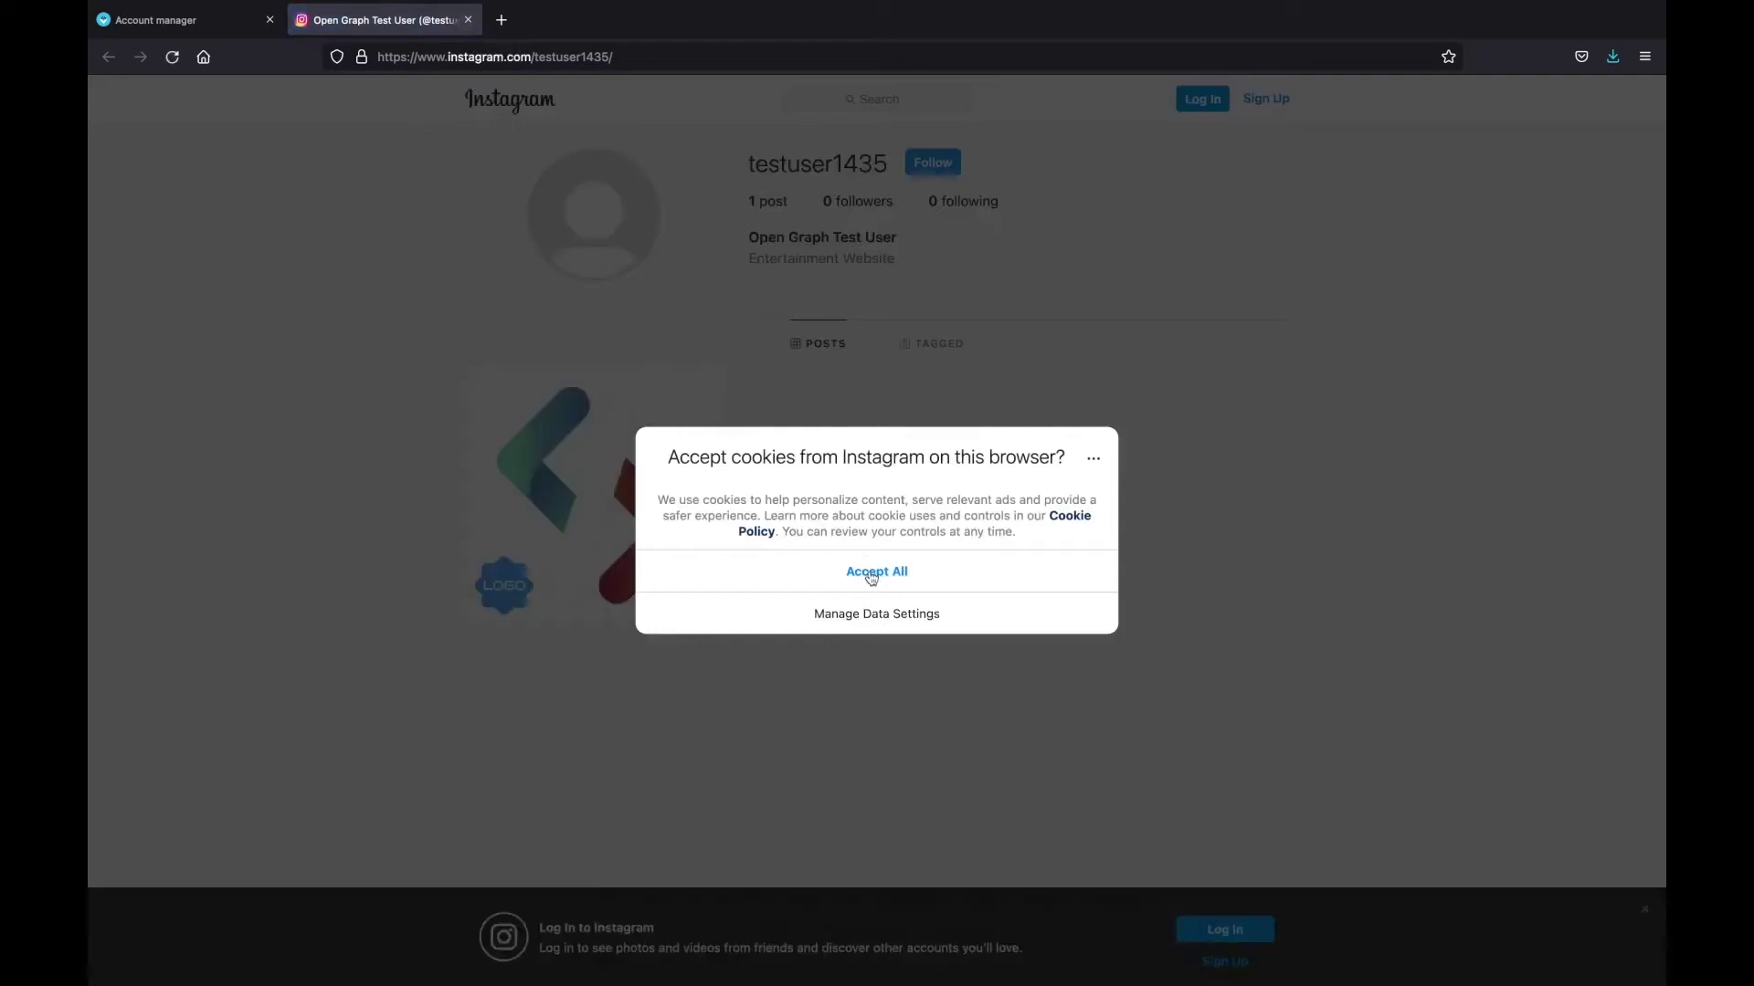
{"action": "left_click", "coordinate": [870, 573]}
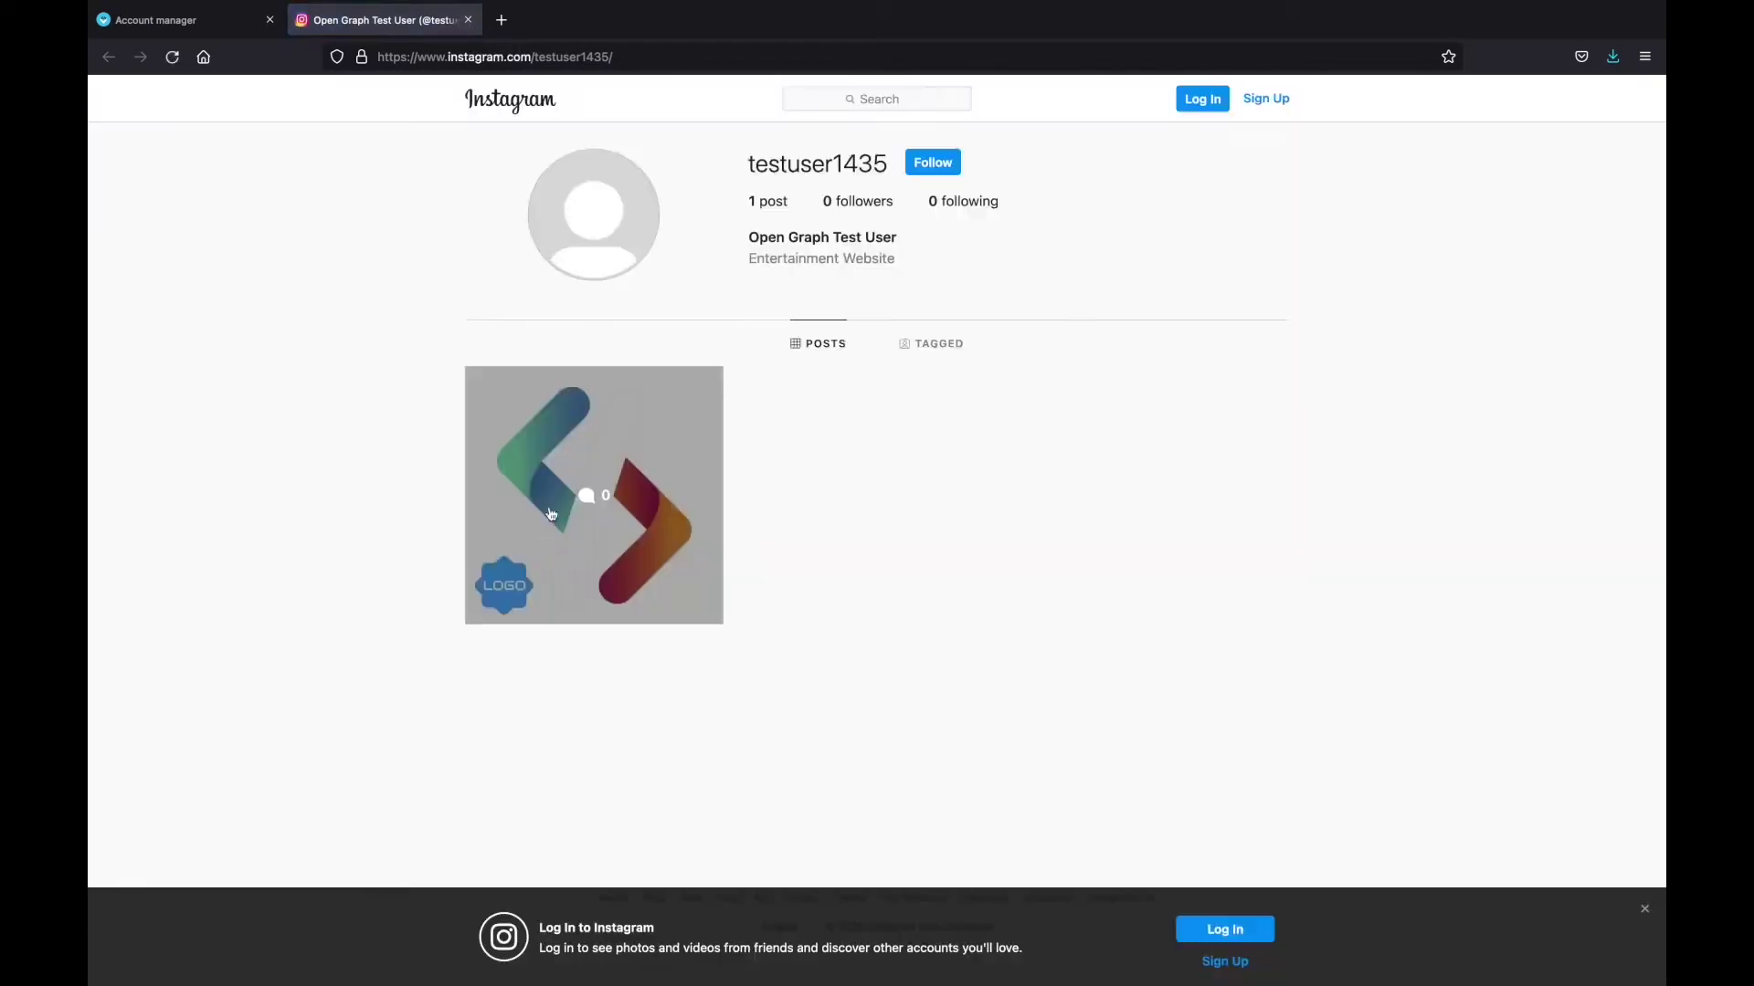
{"action": "key", "text": "ctrl+w"}
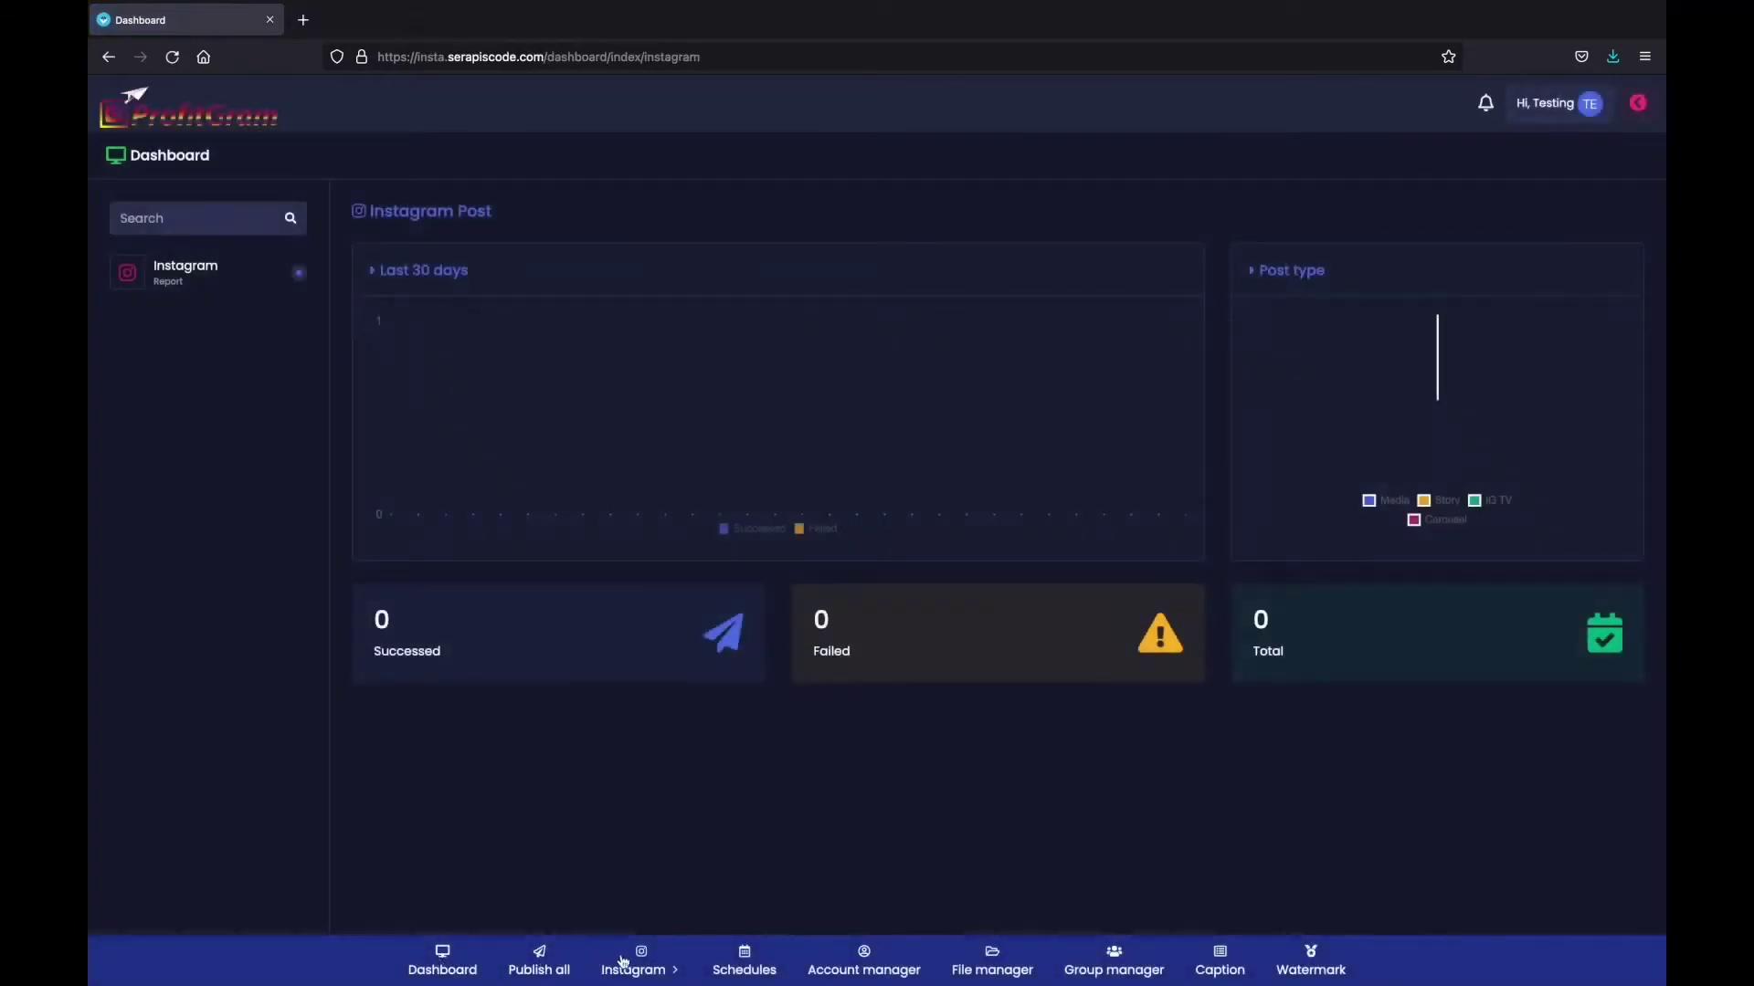
Browse the Video, Link and Text post types, then set up a Photo post with Schedule enabled
{"action": "left_click", "coordinate": [540, 961]}
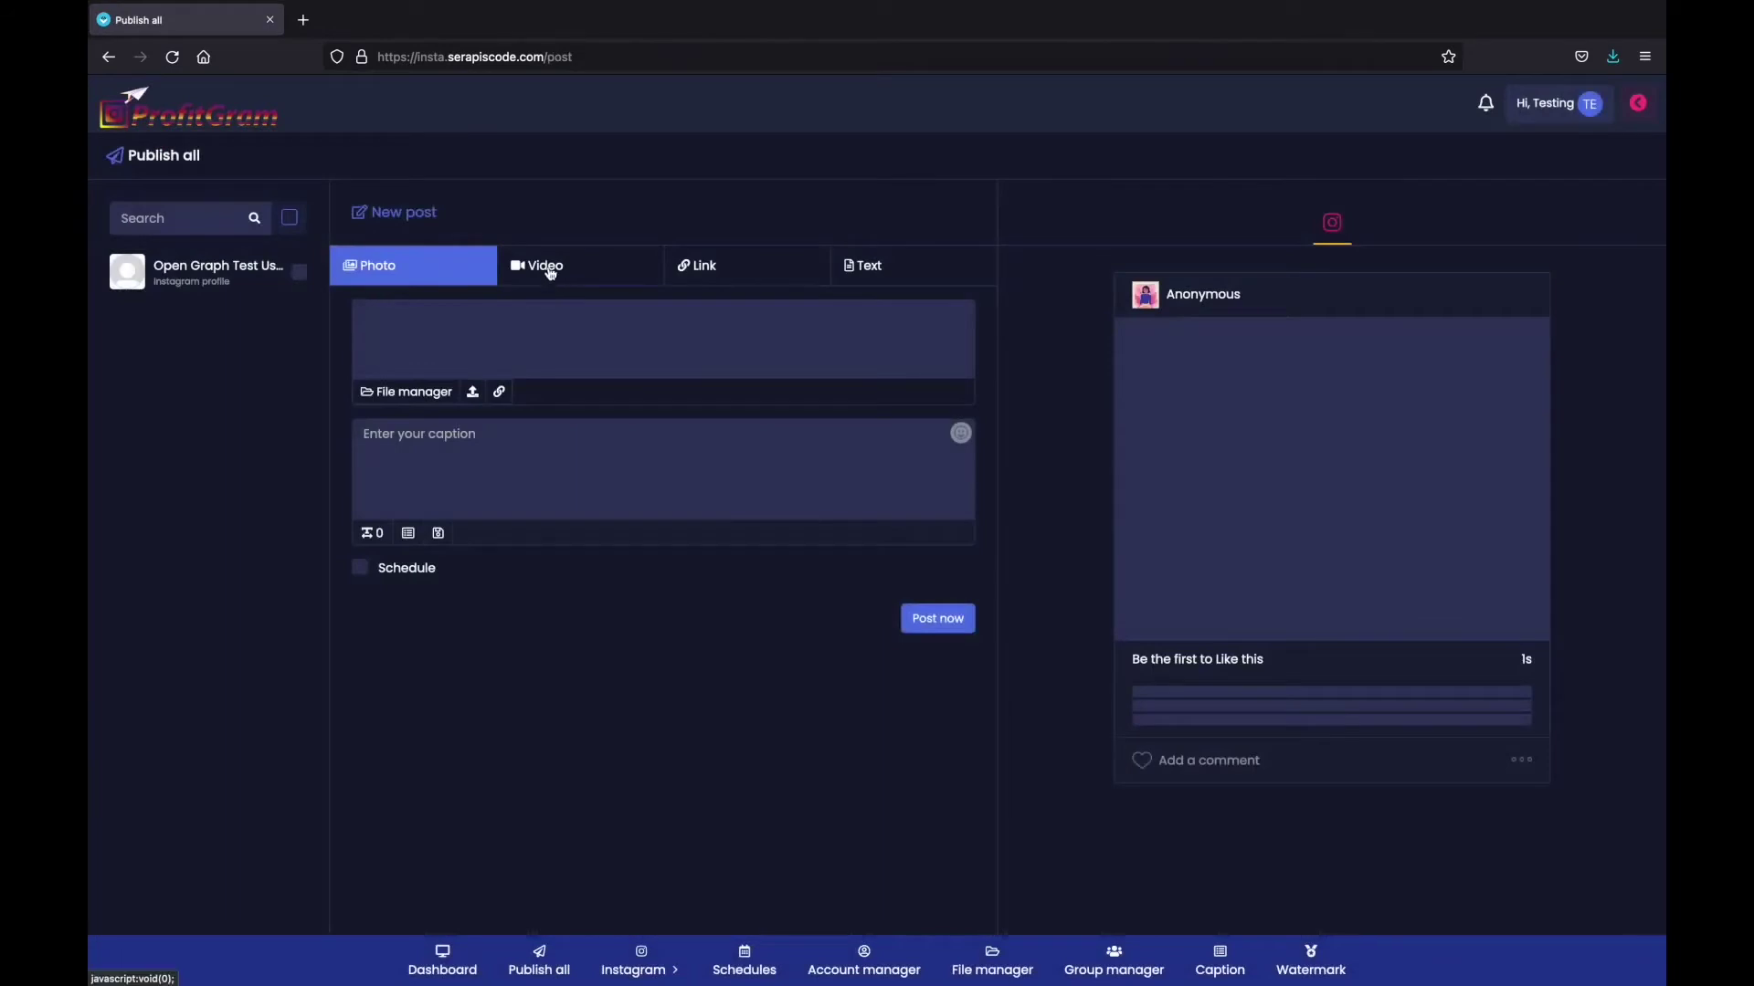
{"action": "left_click", "coordinate": [550, 273]}
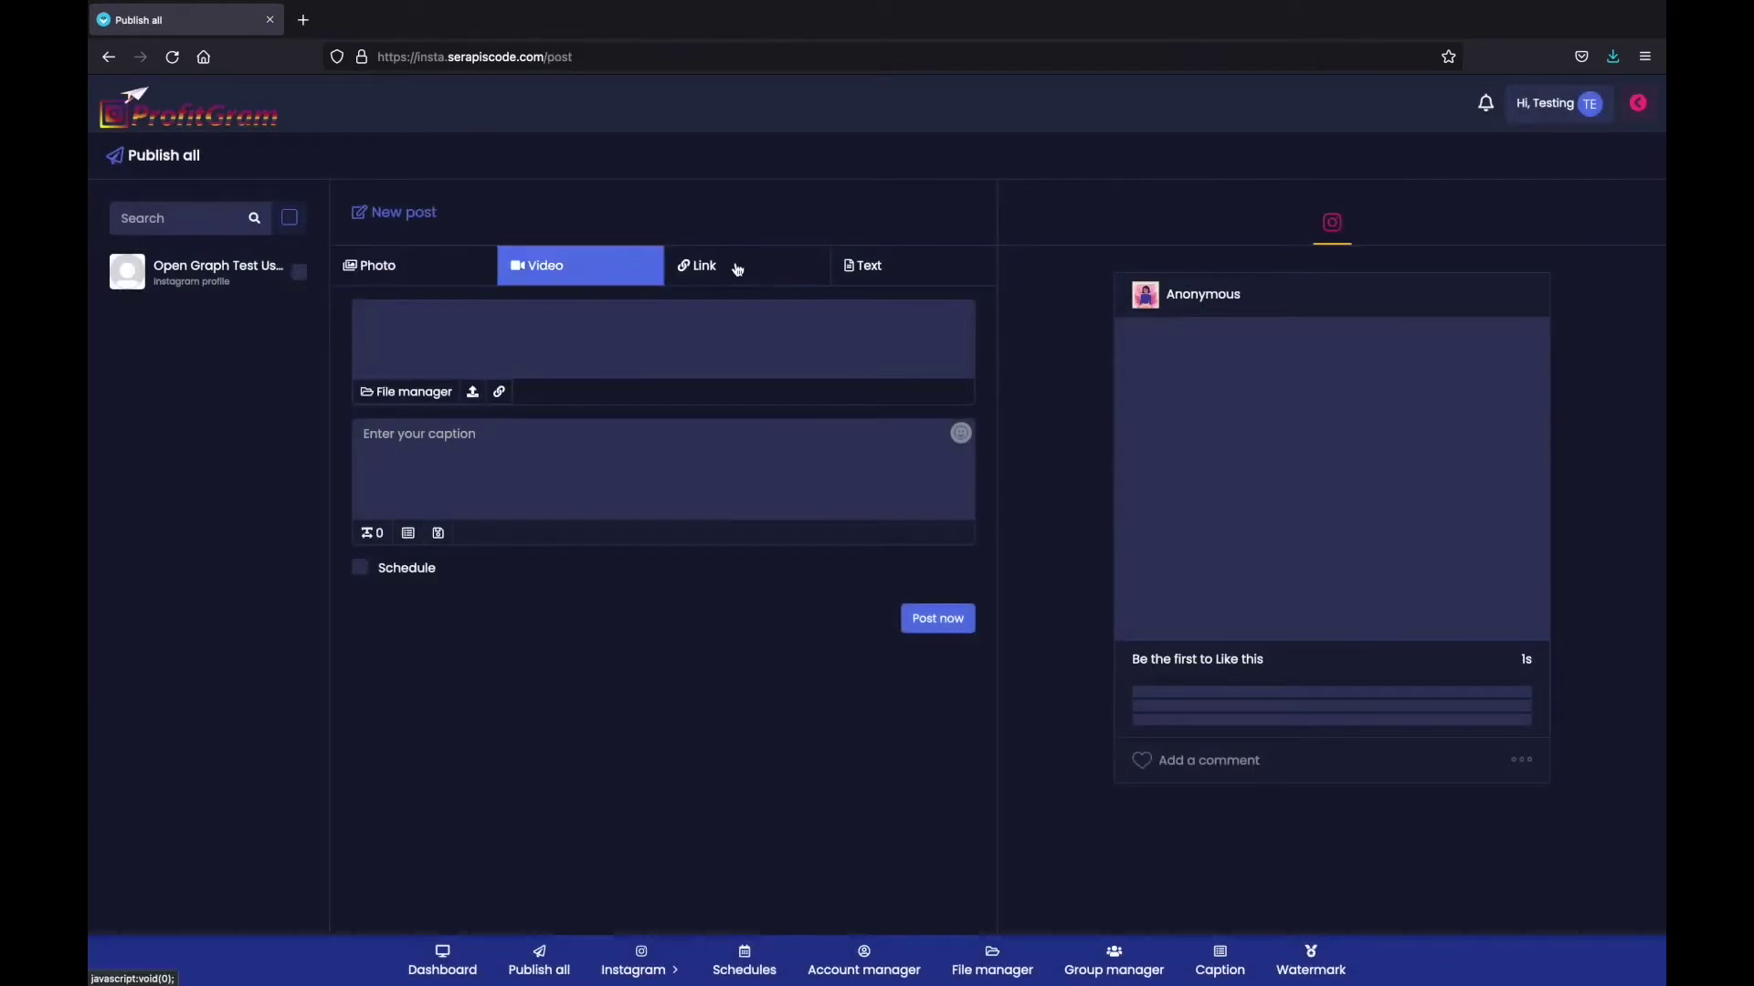
{"action": "left_click", "coordinate": [741, 271]}
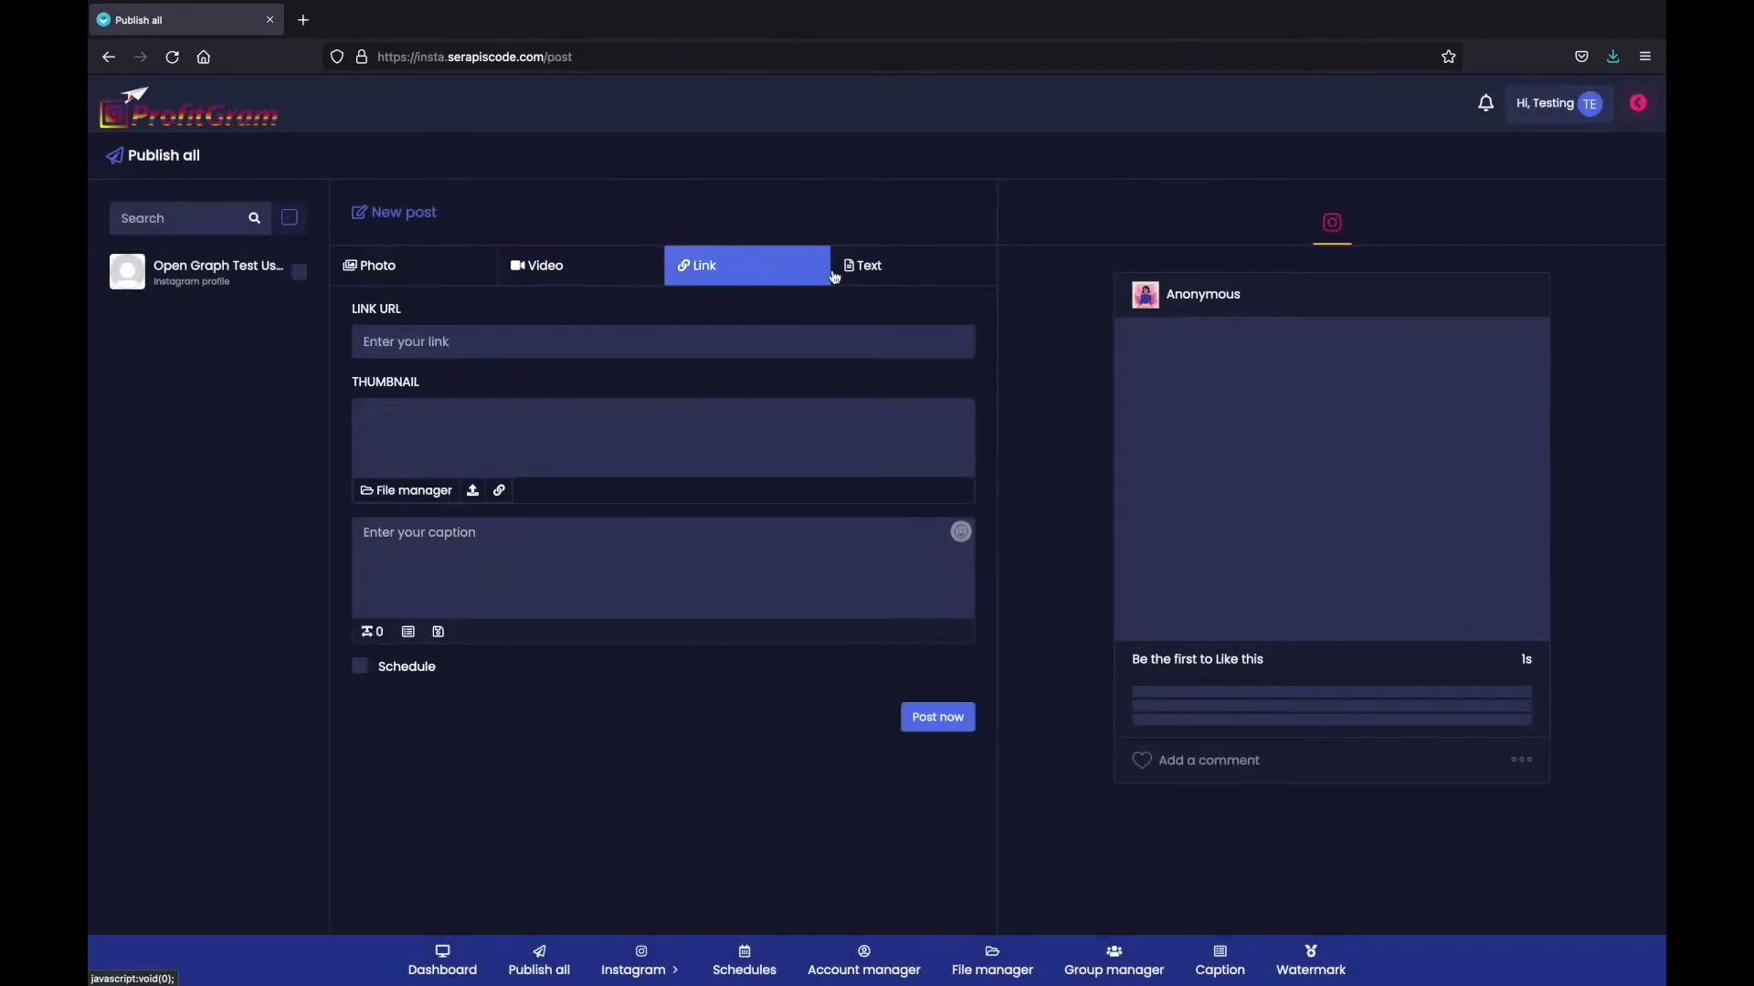
{"action": "left_click", "coordinate": [859, 277]}
{"action": "left_click", "coordinate": [753, 320]}
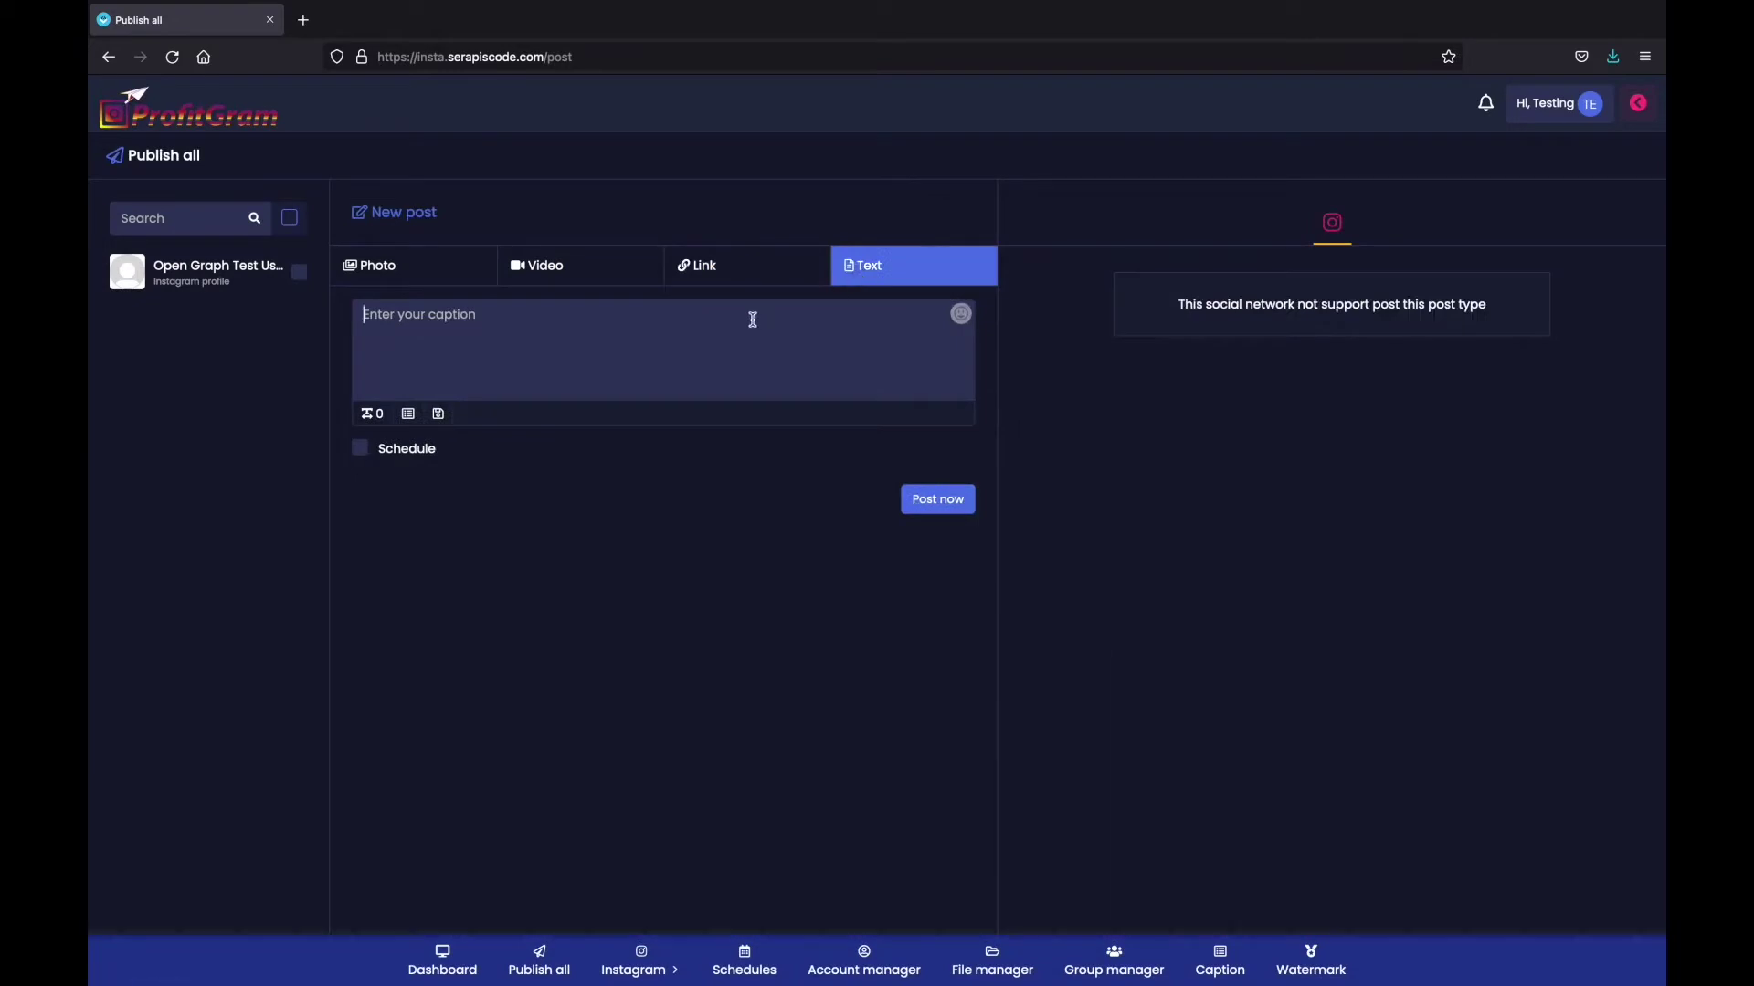
{"action": "left_click", "coordinate": [444, 275]}
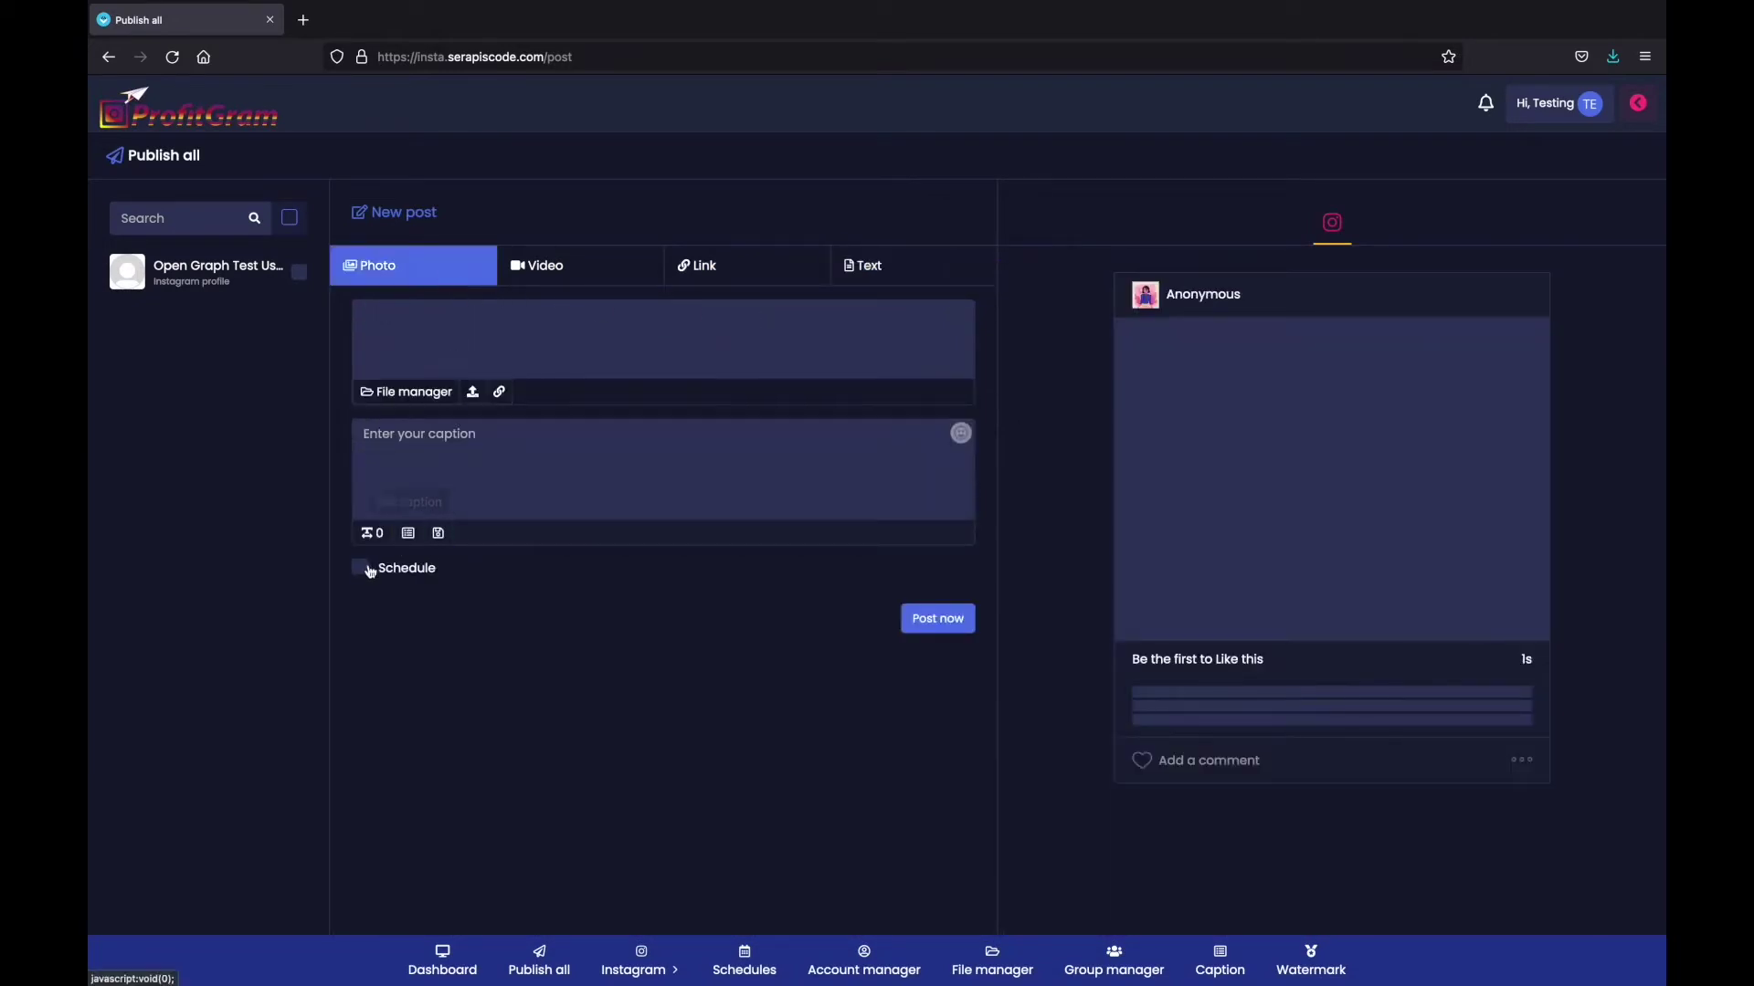
{"action": "left_click", "coordinate": [363, 570]}
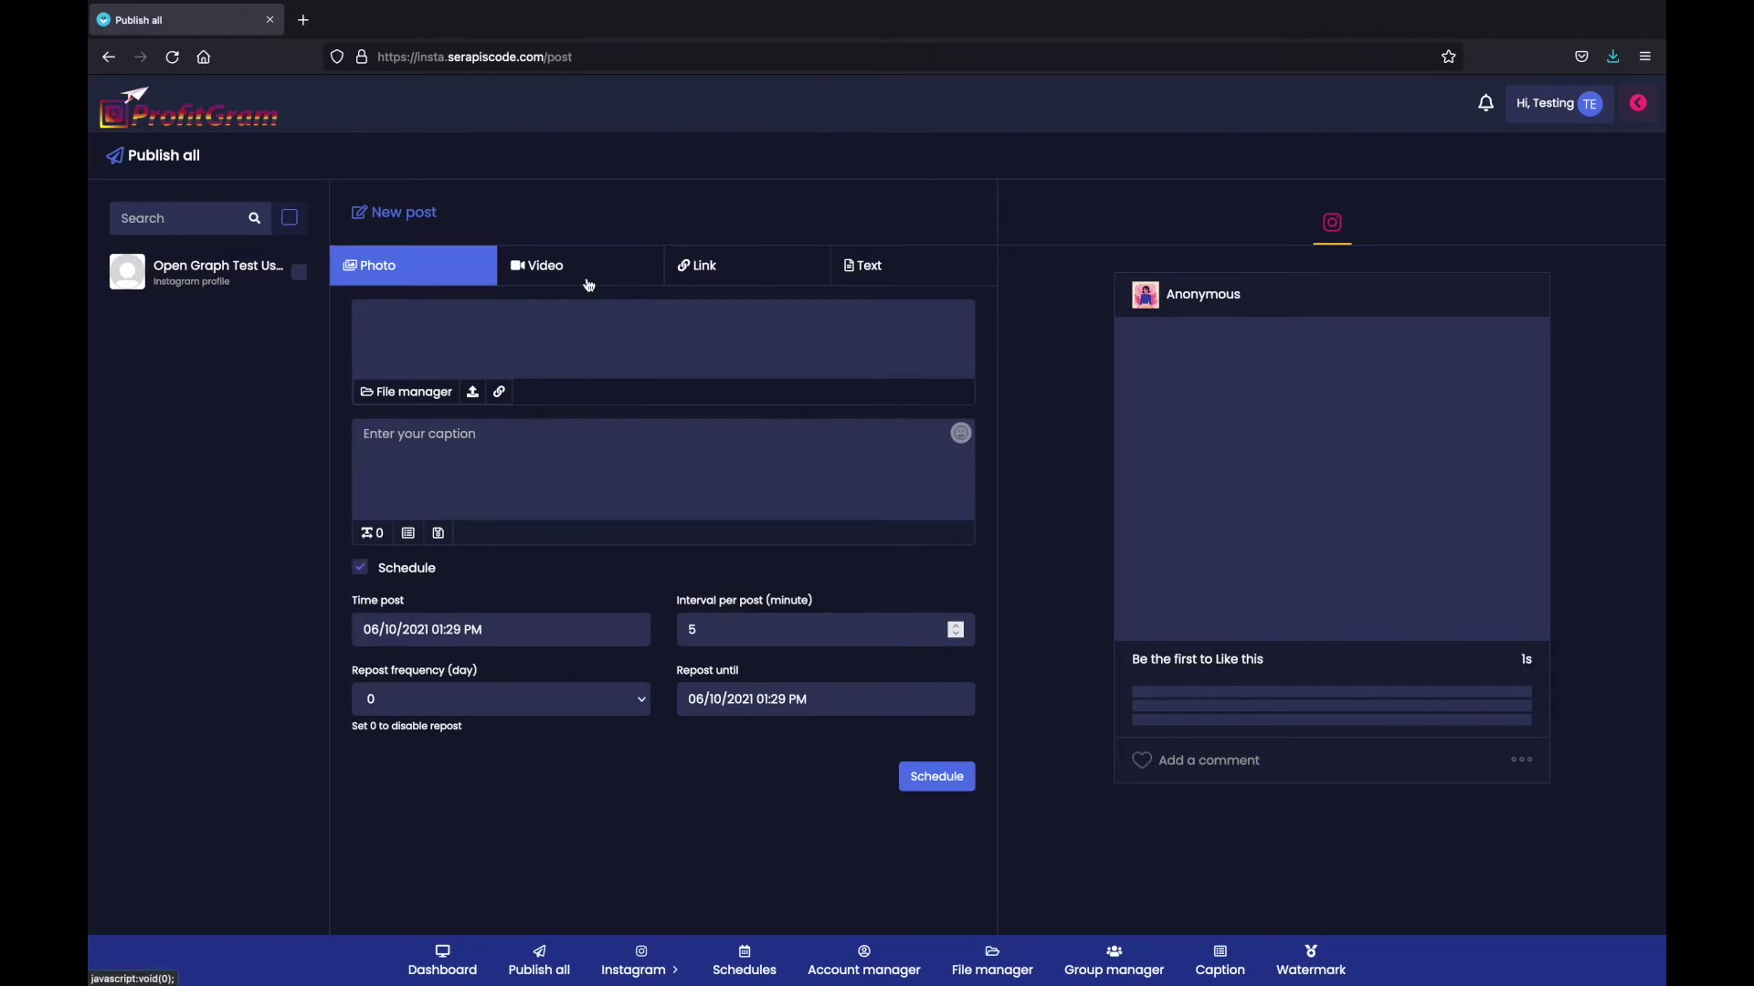
{"action": "left_click", "coordinate": [654, 880]}
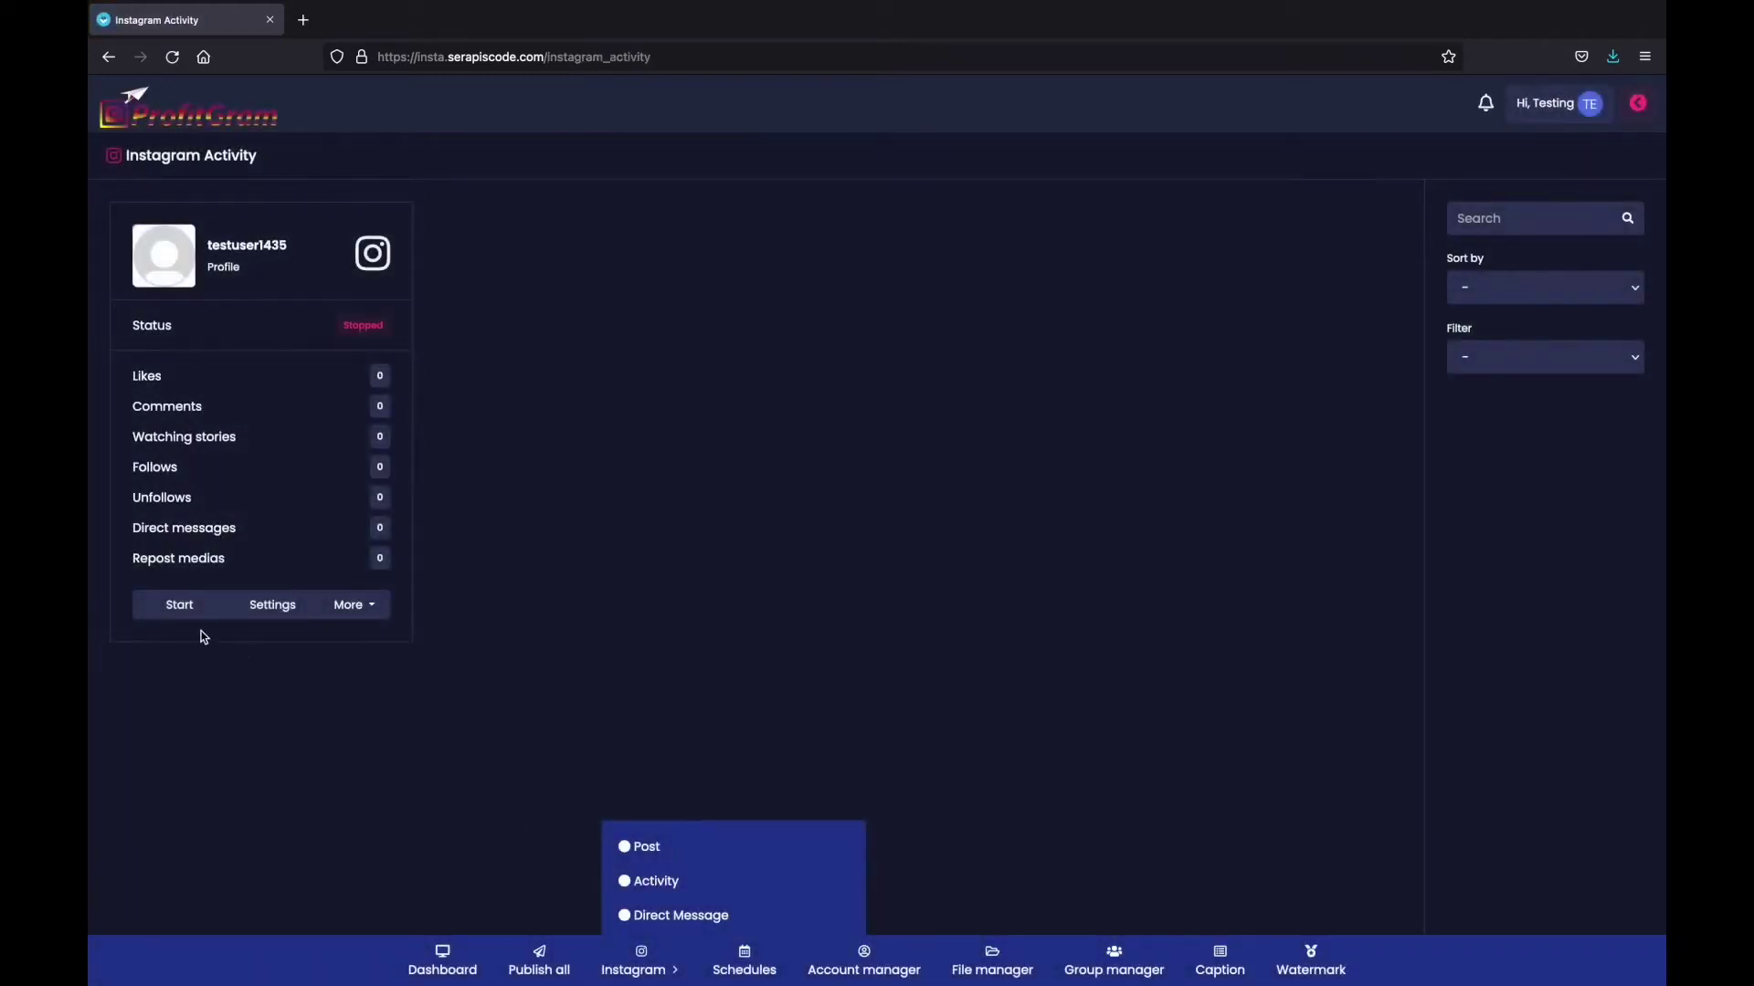
Open the profile's activity settings and browse the Speed, Filters, Comments, Tags and Usernames categories
{"action": "left_click", "coordinate": [262, 614]}
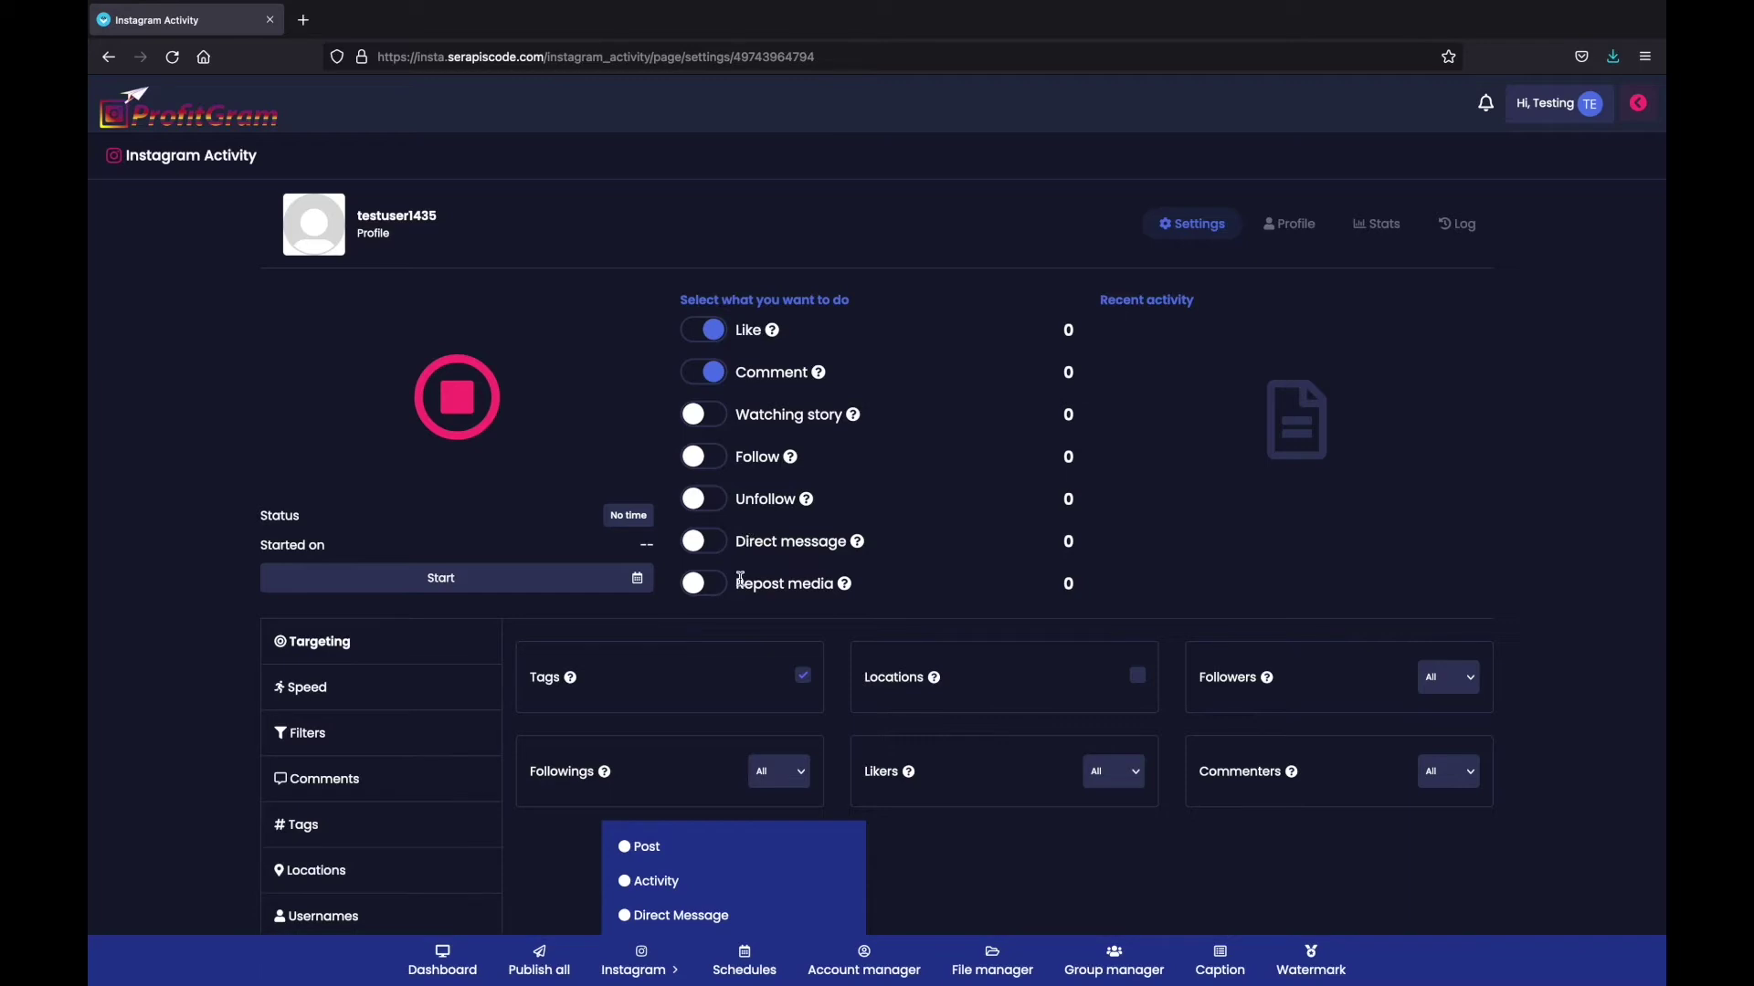
{"action": "scroll", "coordinate": [390, 596], "scroll_direction": "down", "scroll_amount": 1}
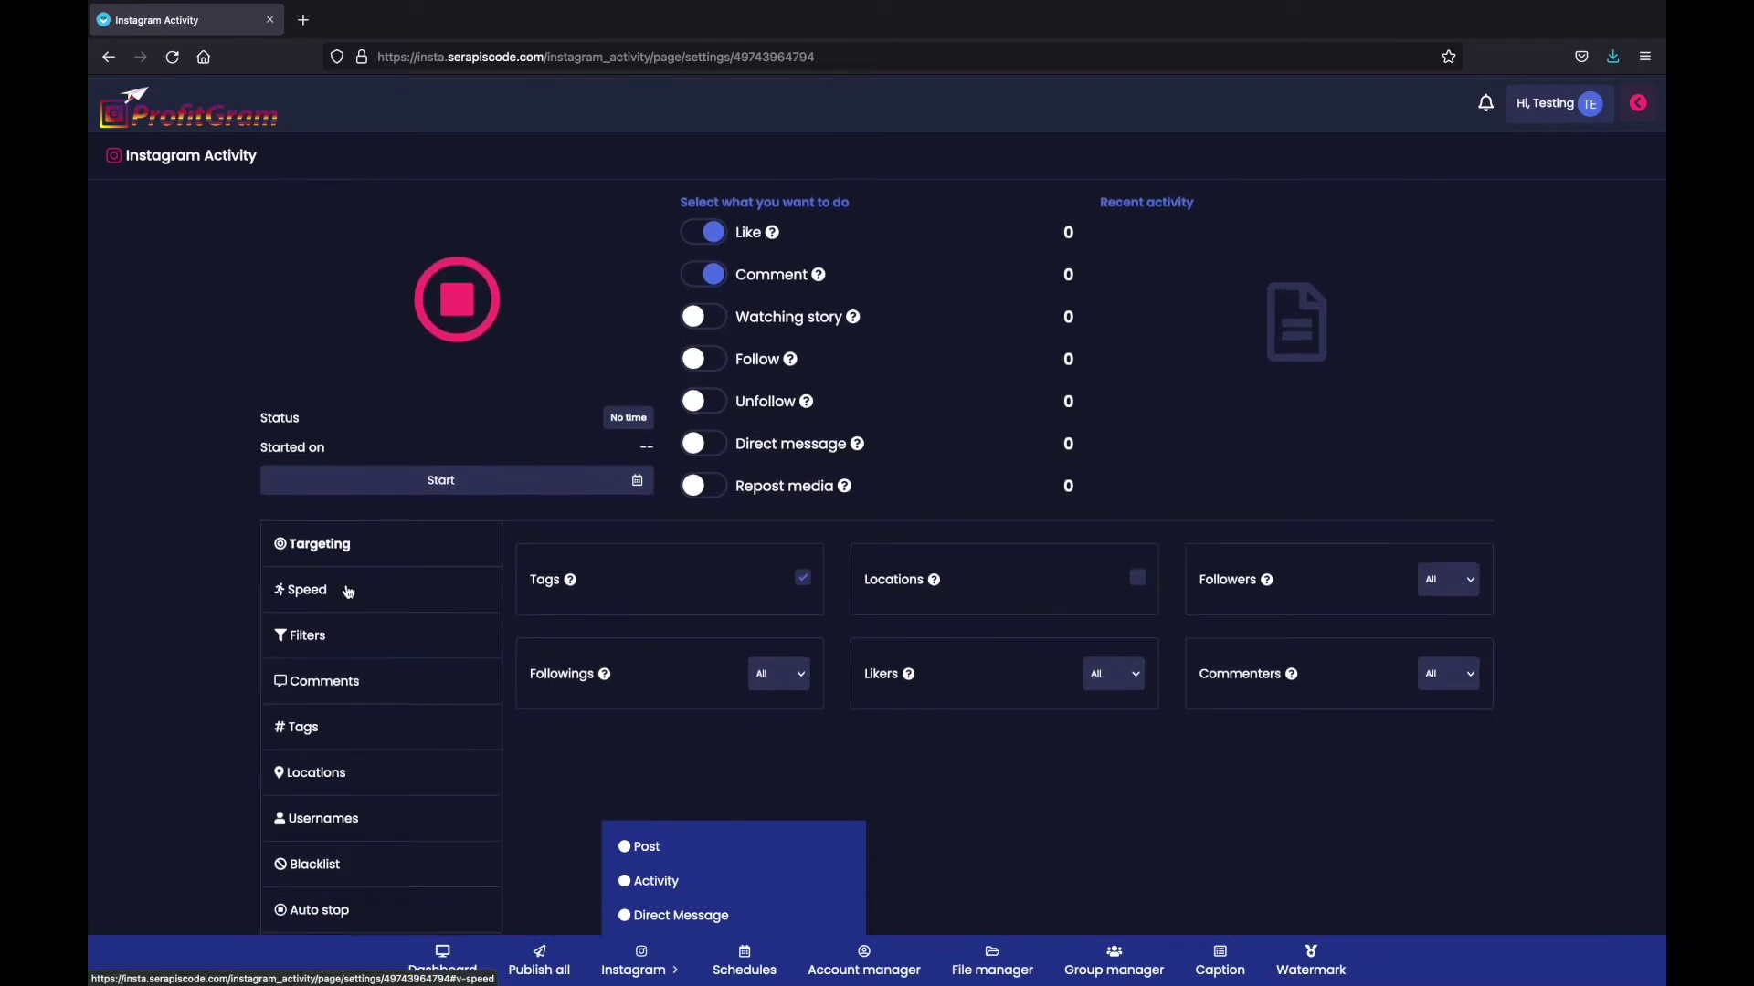
{"action": "left_click", "coordinate": [349, 593]}
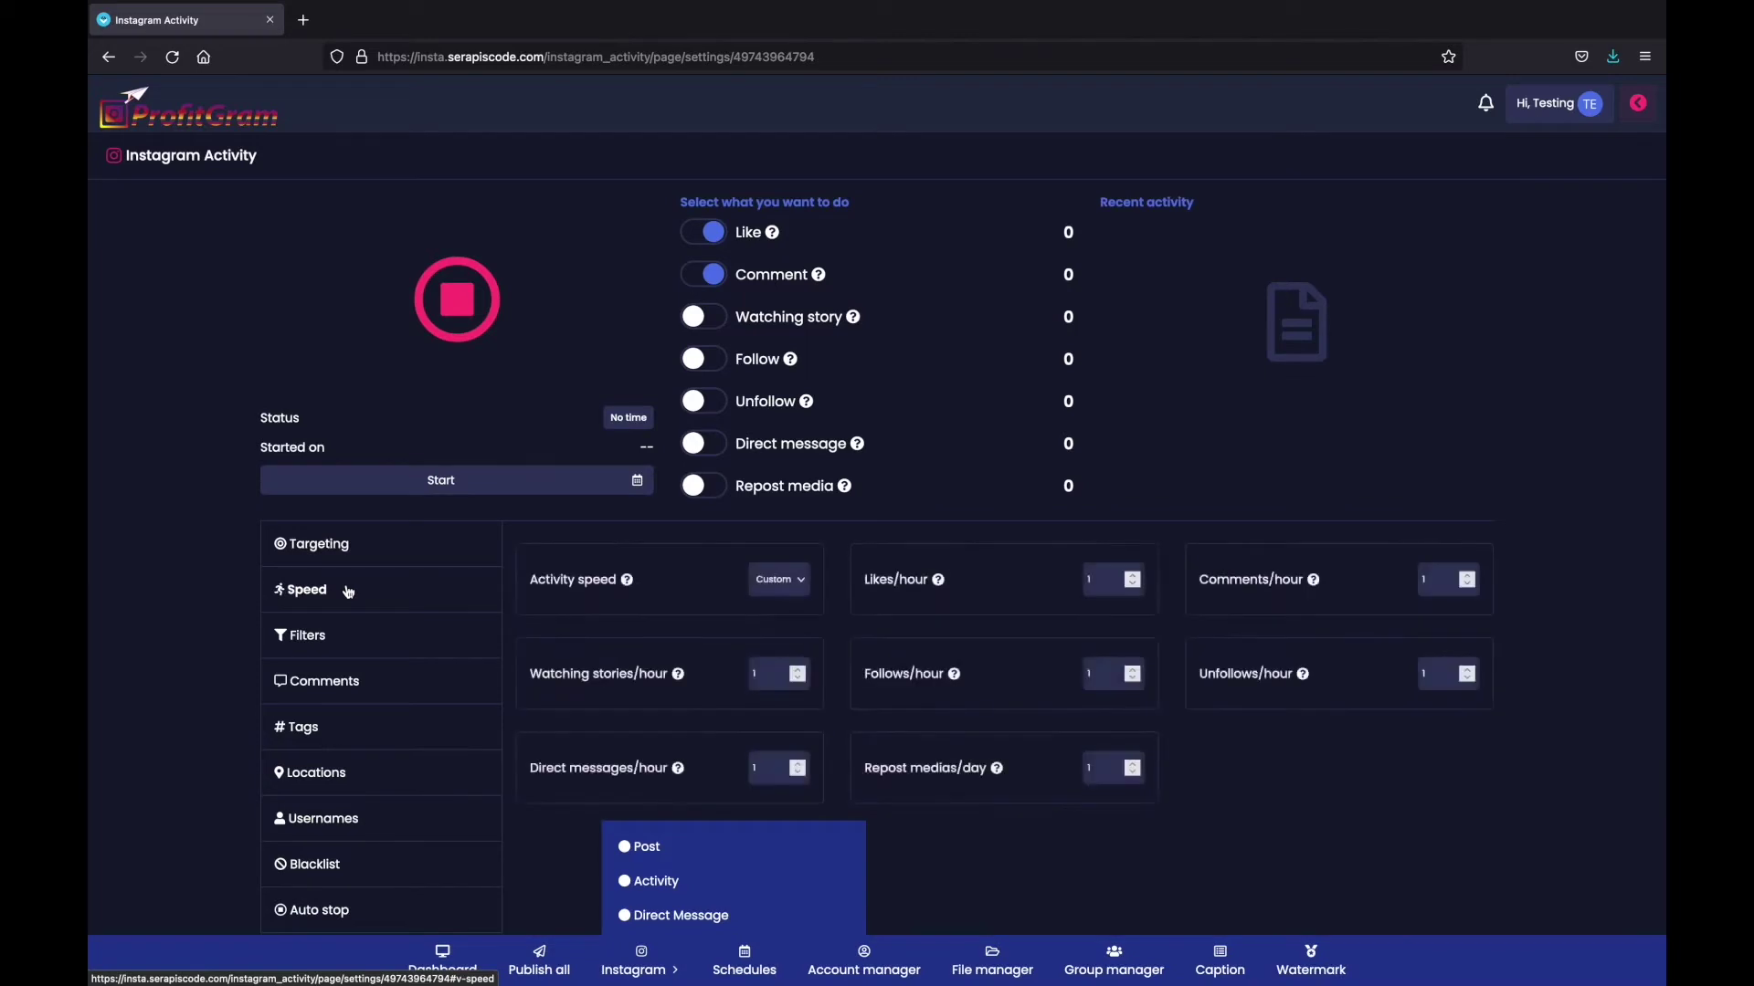
{"action": "left_click", "coordinate": [344, 635]}
{"action": "left_click", "coordinate": [348, 677]}
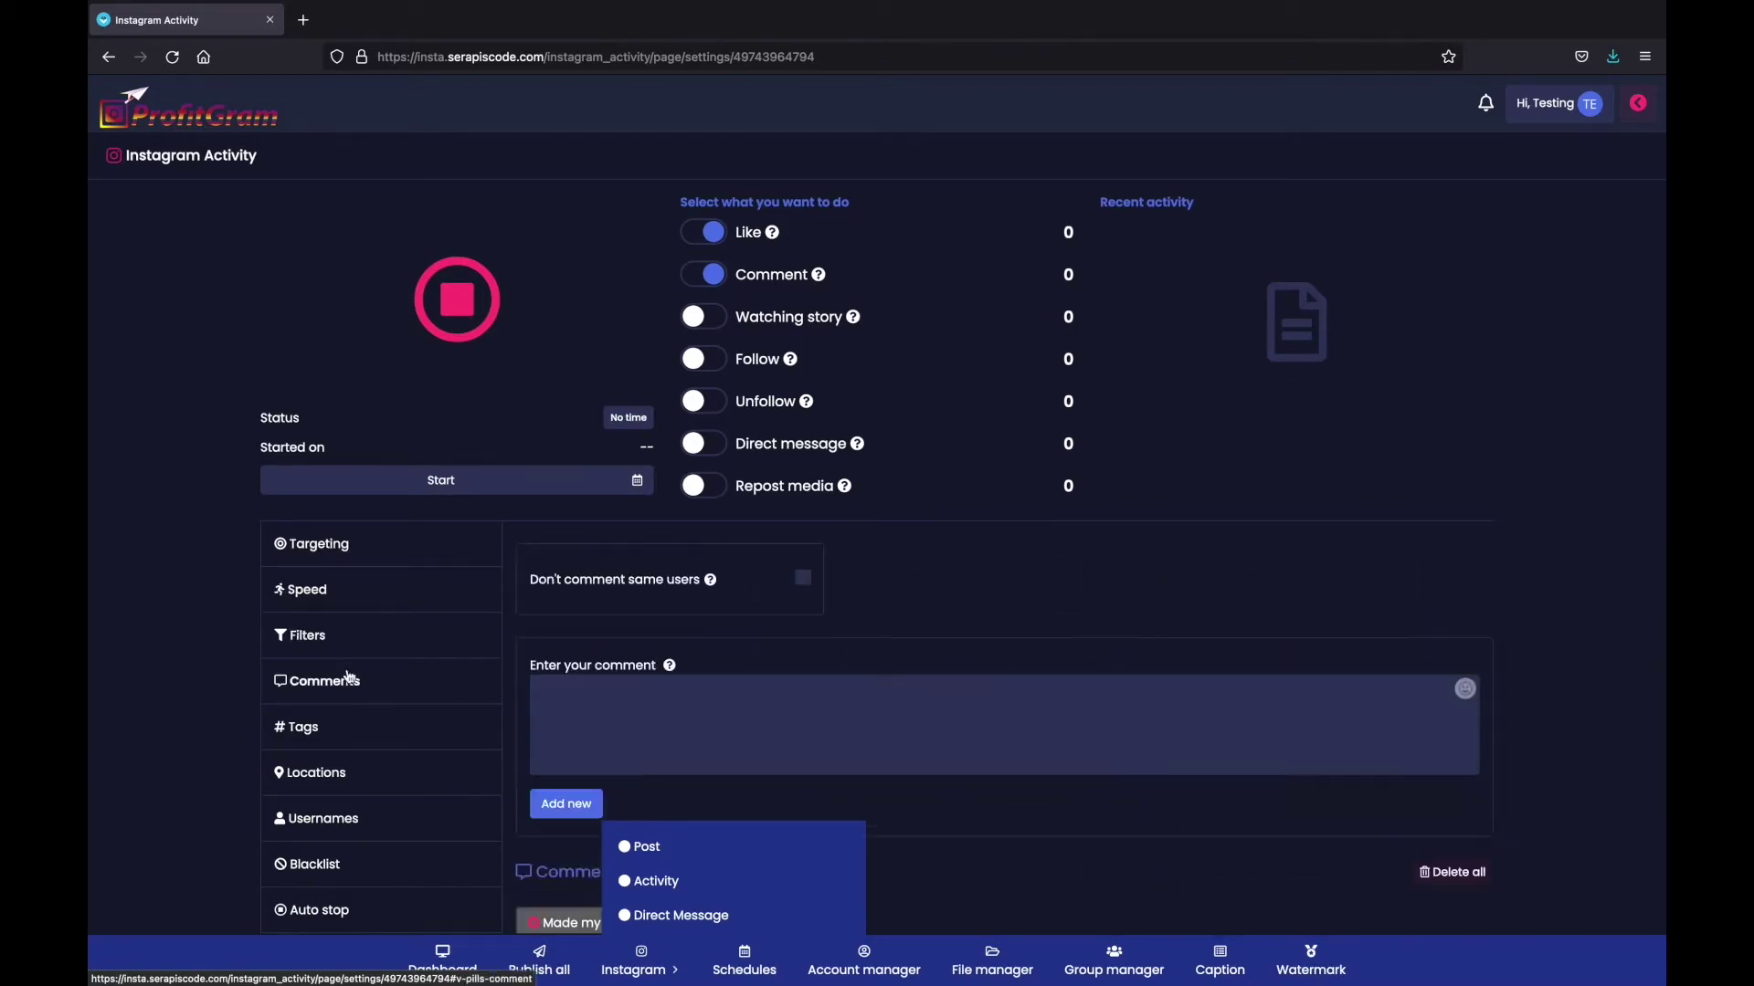
{"action": "scroll", "coordinate": [356, 720], "scroll_direction": "down", "scroll_amount": 1}
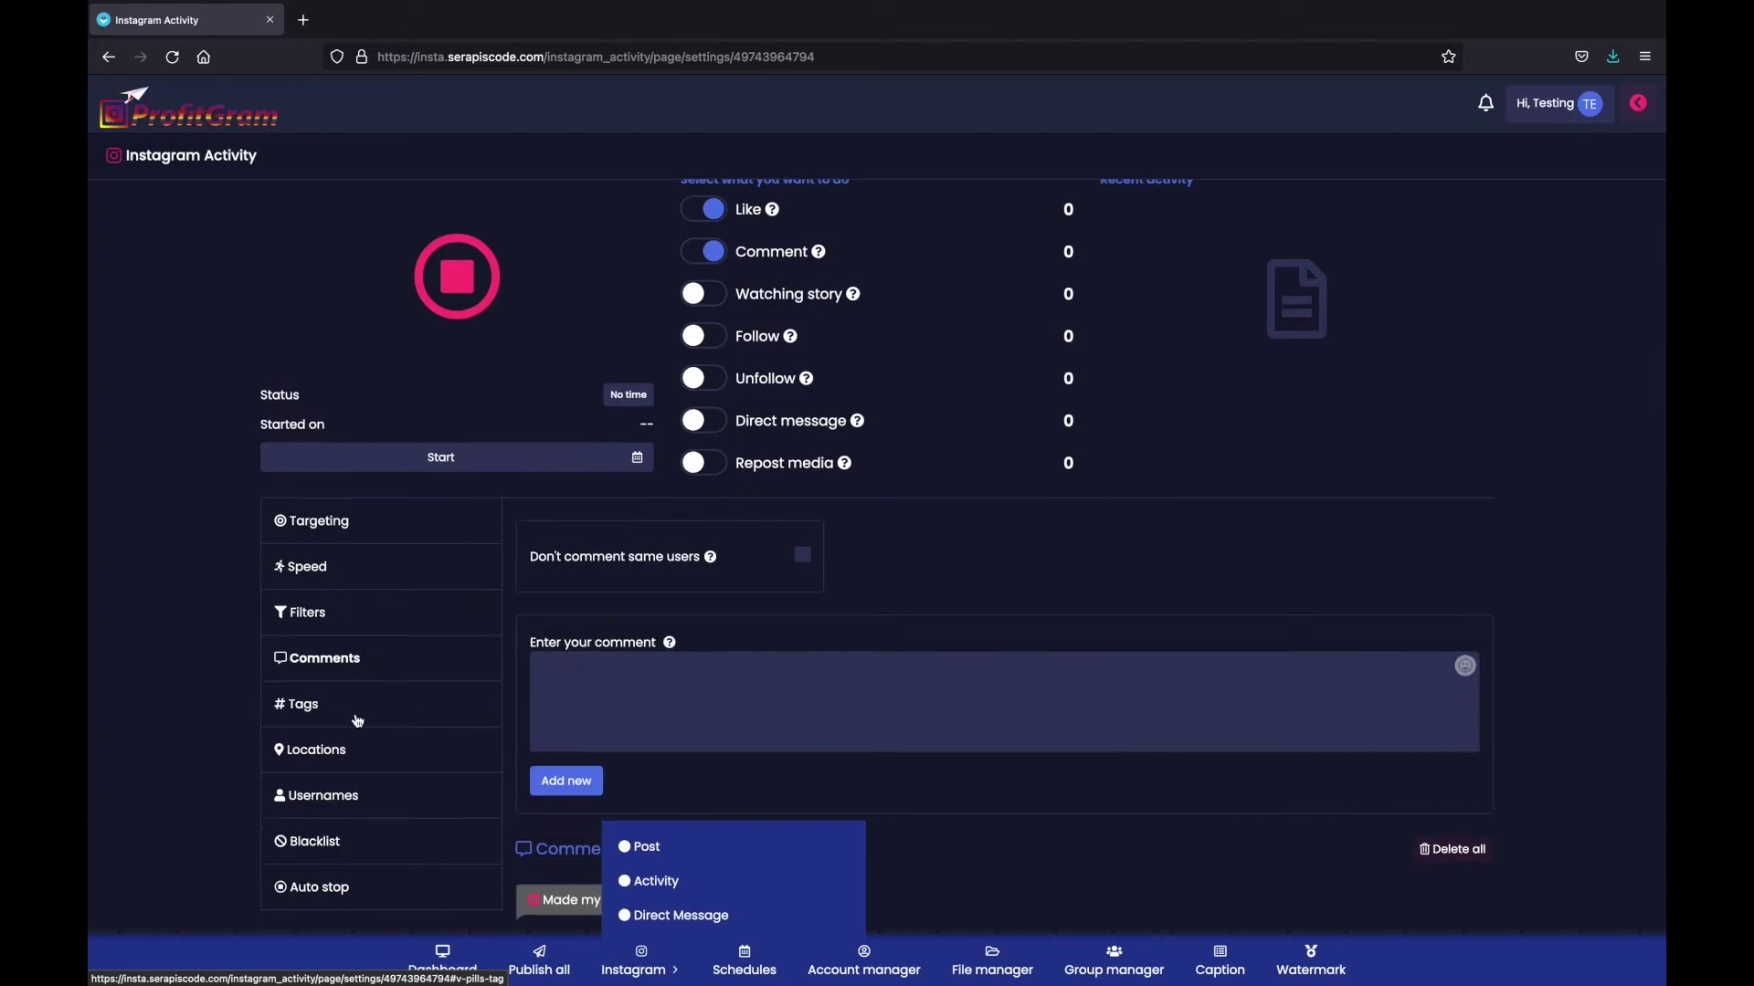
{"action": "left_click", "coordinate": [342, 709]}
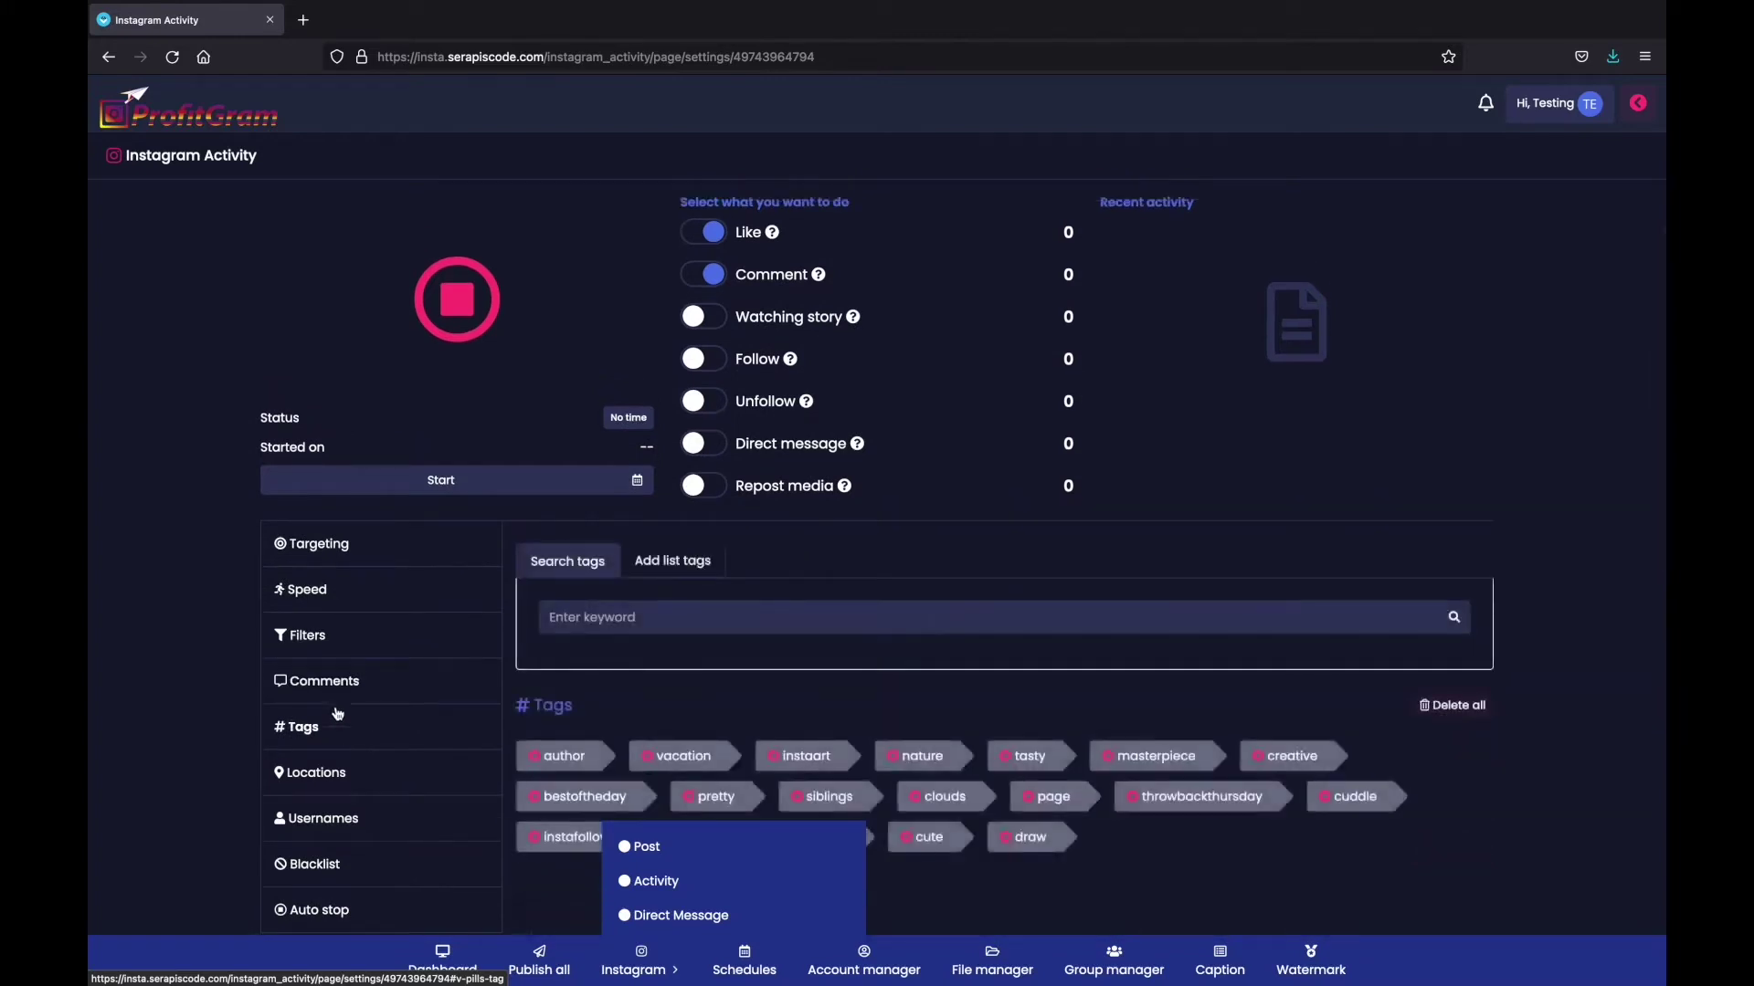
{"action": "left_click", "coordinate": [313, 826]}
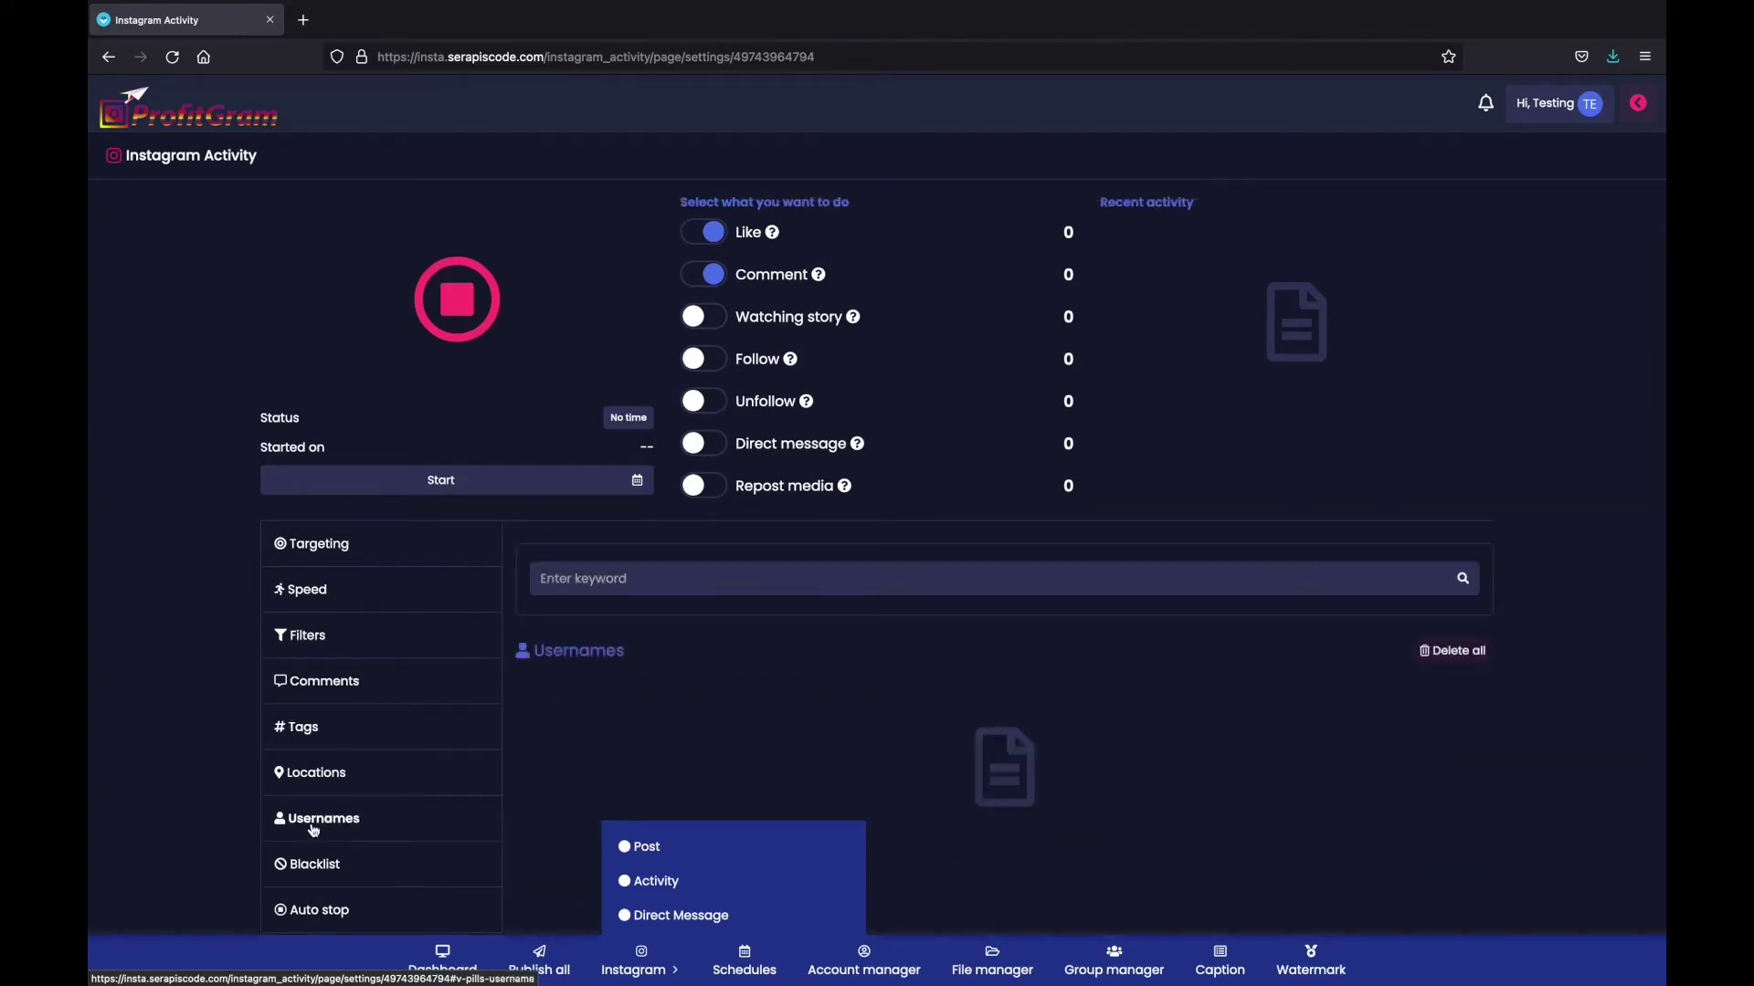
Search the Usernames targeting keyword box for 'test' to list matching accounts
{"action": "left_click", "coordinate": [629, 573]}
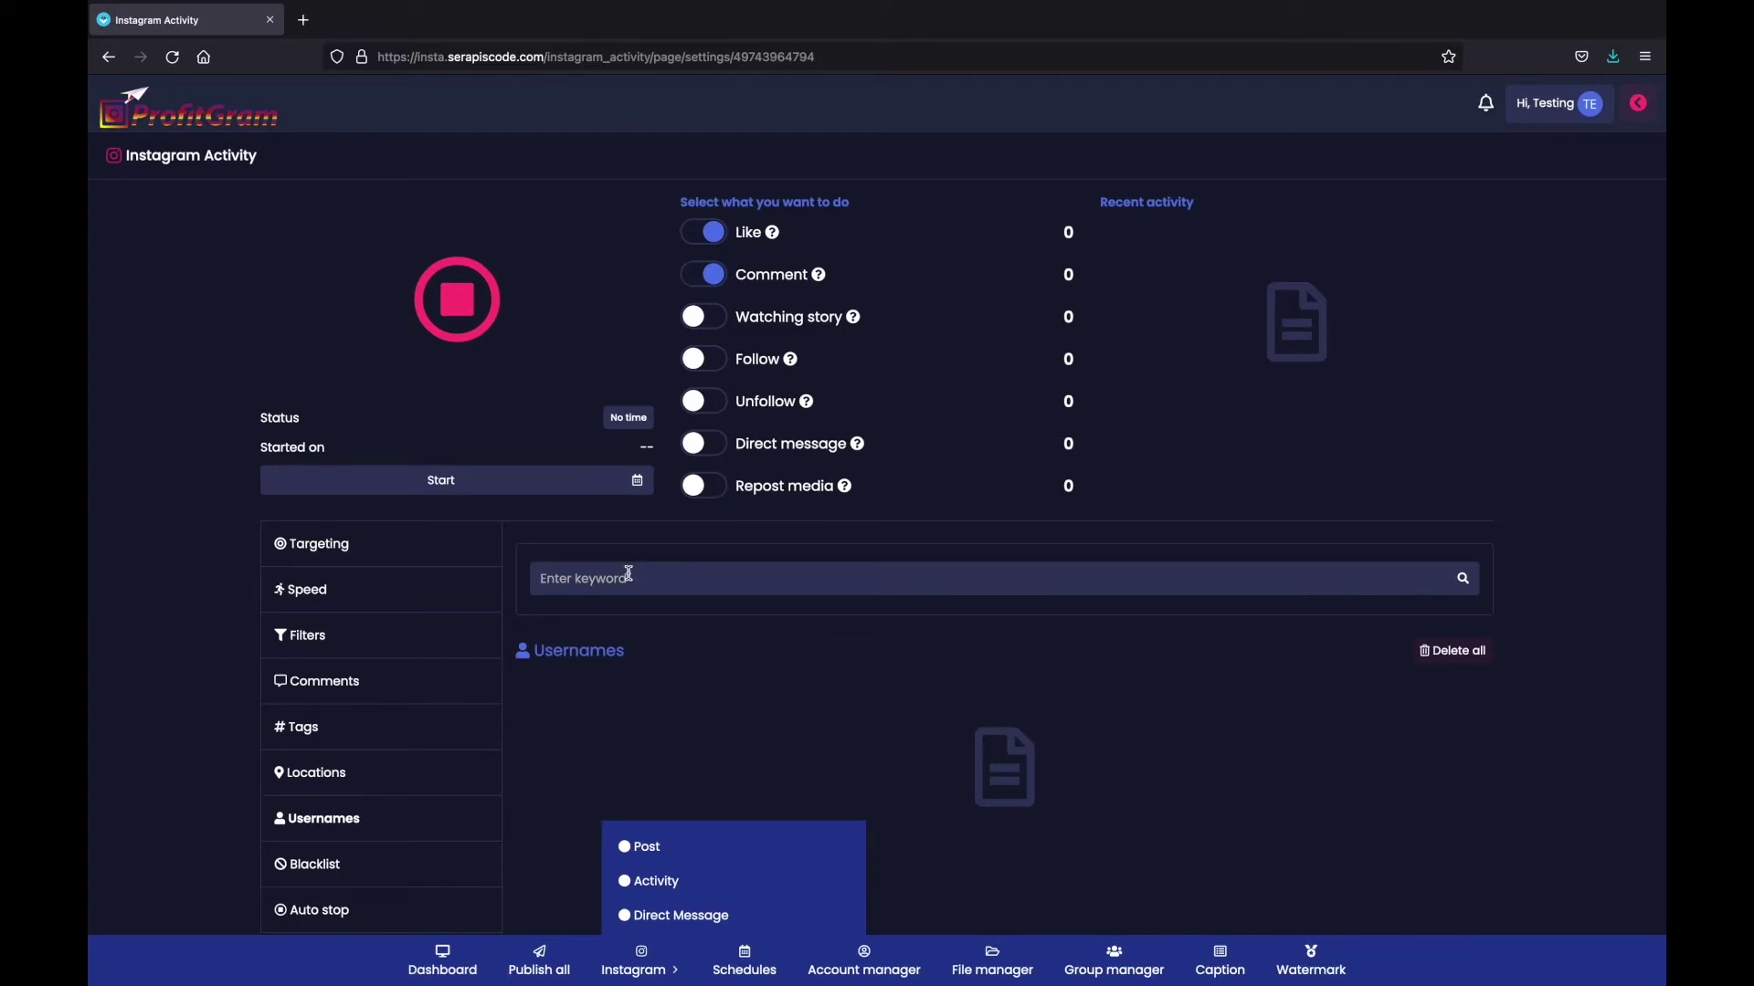
{"action": "type", "text": "test"}
{"action": "key", "text": "Return"}
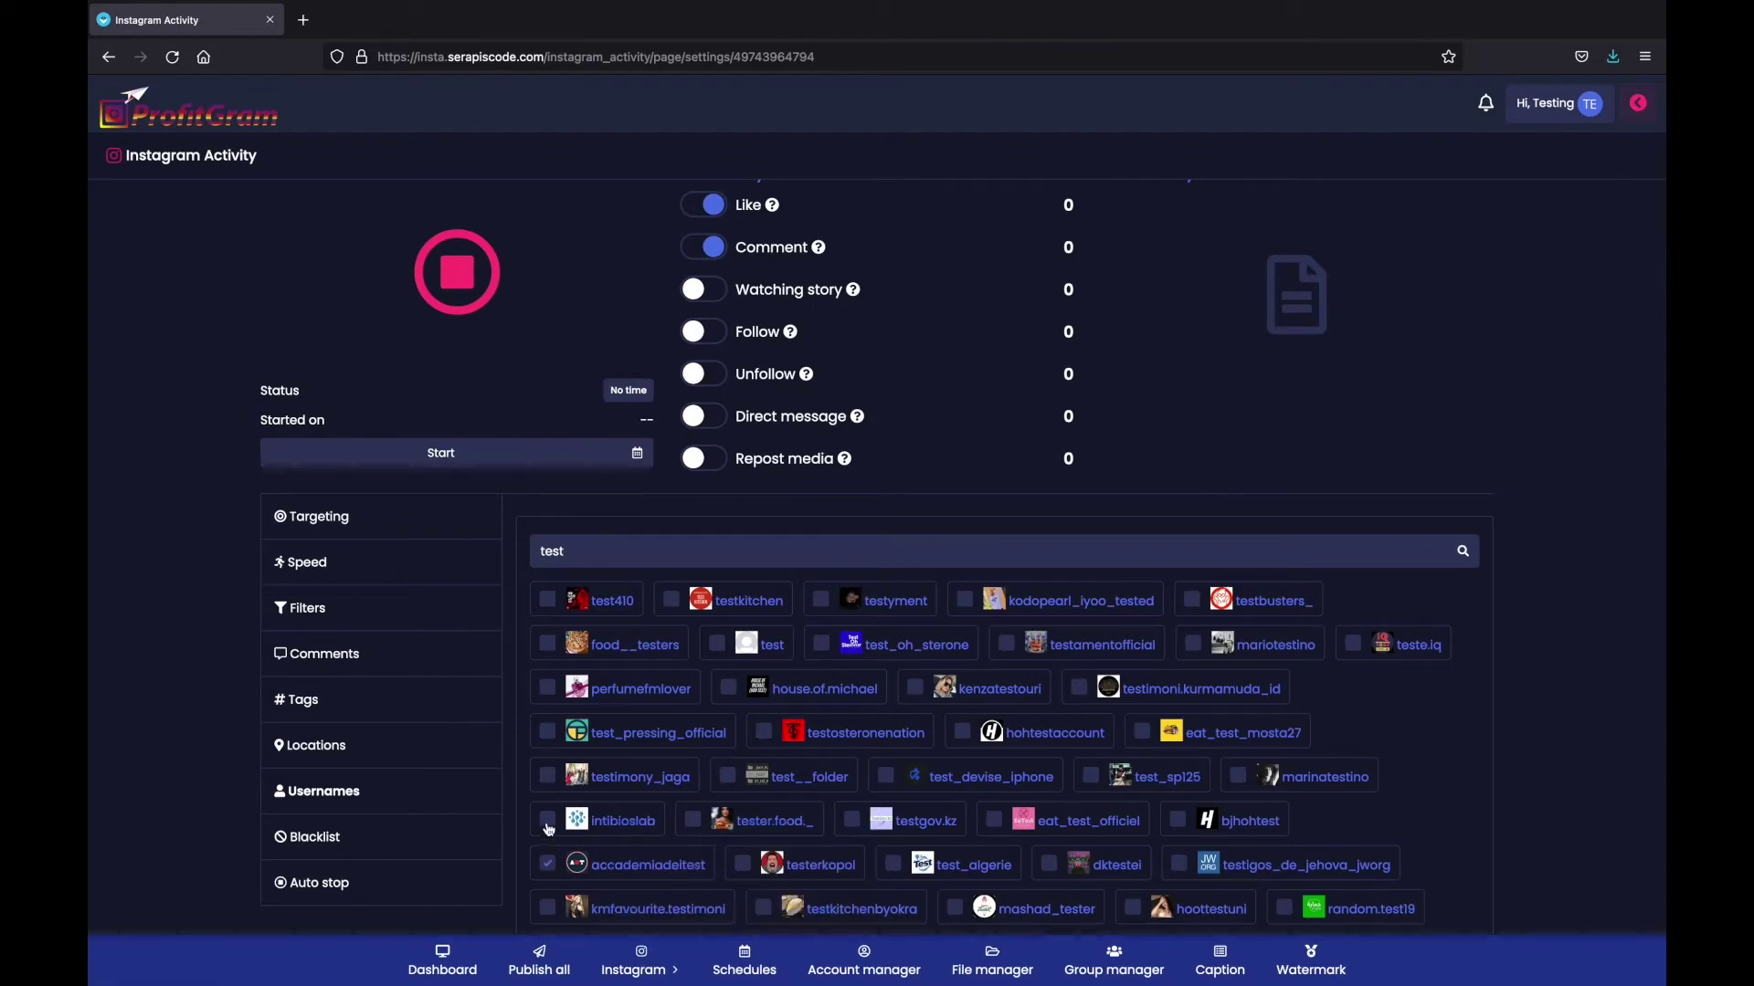
View the Blacklist tab's tag, username and keyword lists, then show the Auto stop counters
{"action": "scroll", "coordinate": [548, 828], "scroll_direction": "down", "scroll_amount": 3}
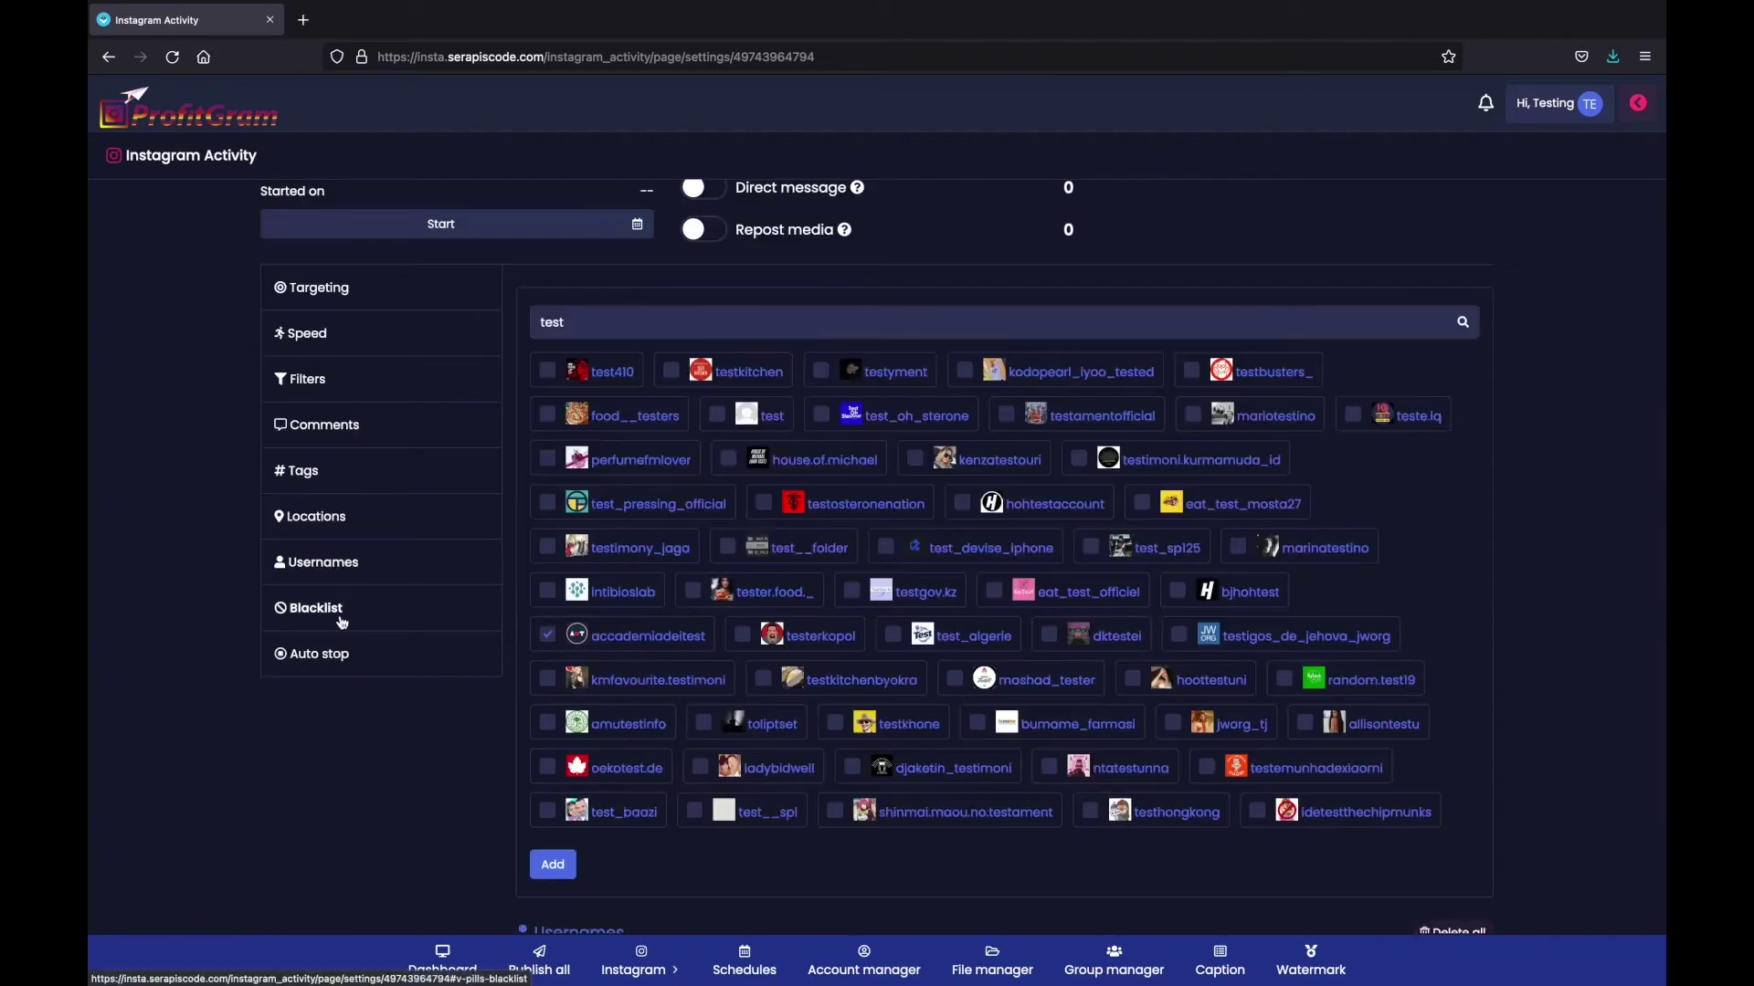
{"action": "left_click", "coordinate": [341, 620]}
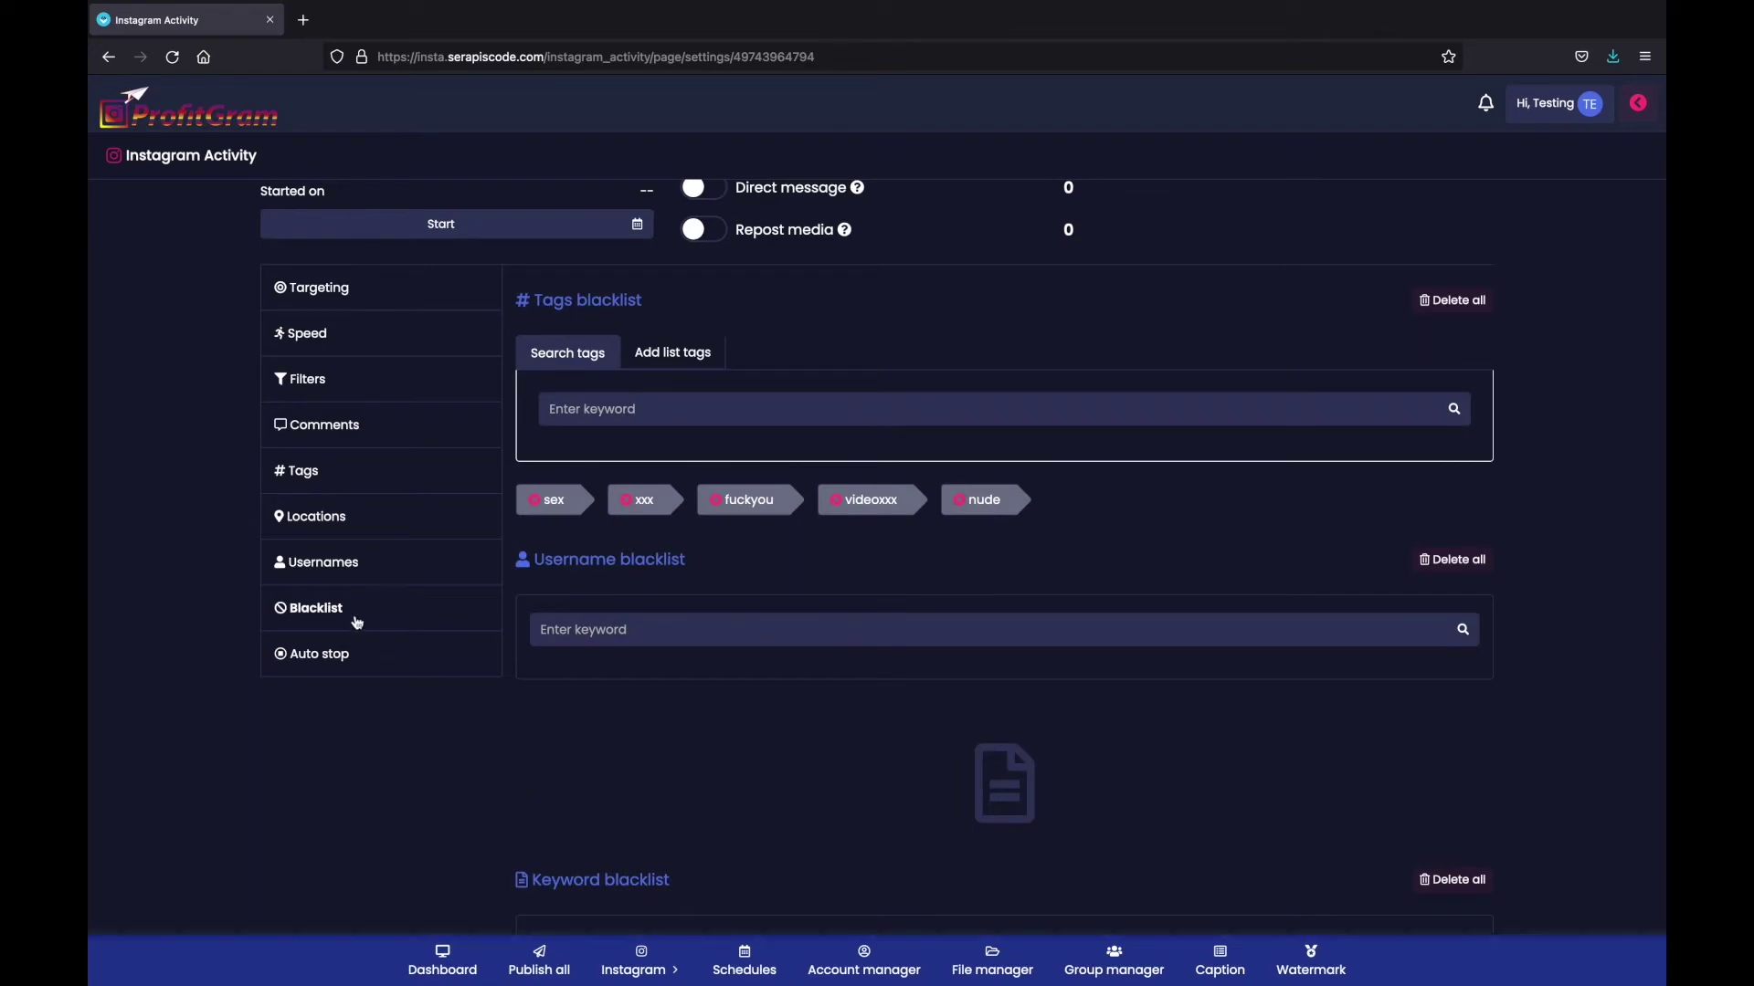
{"action": "left_click", "coordinate": [320, 654]}
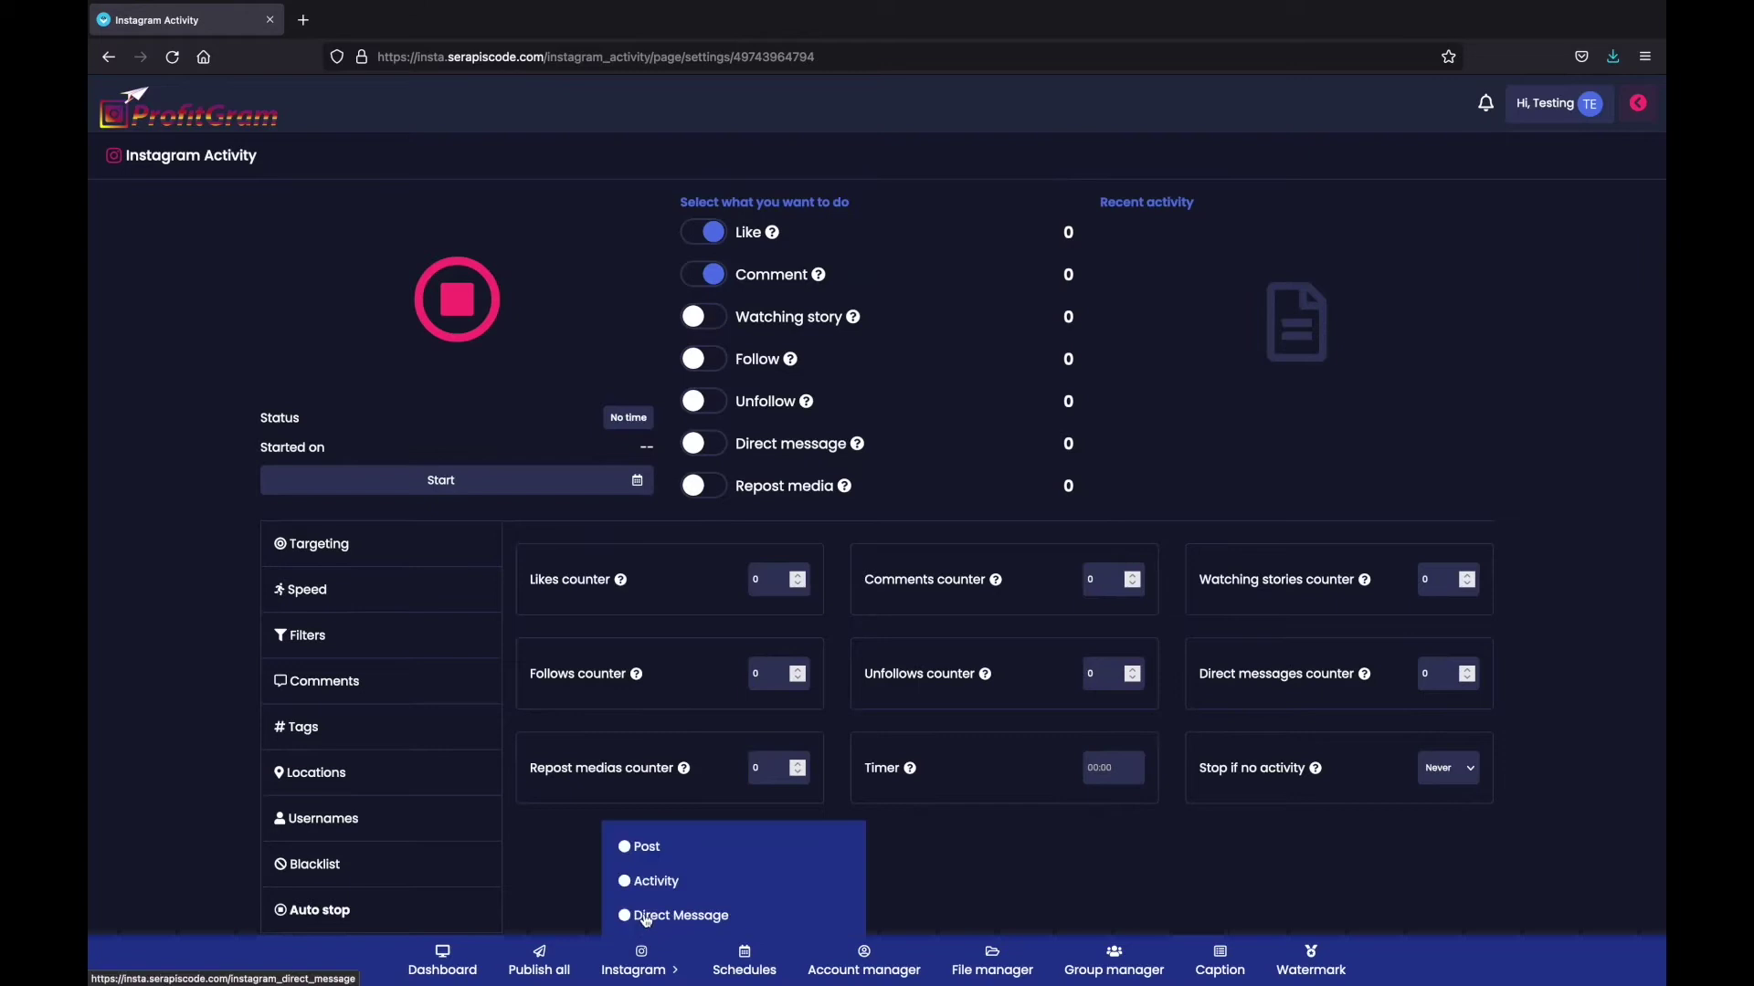
Open Direct Message and select the connected Instagram account to message from
{"action": "left_click", "coordinate": [647, 917]}
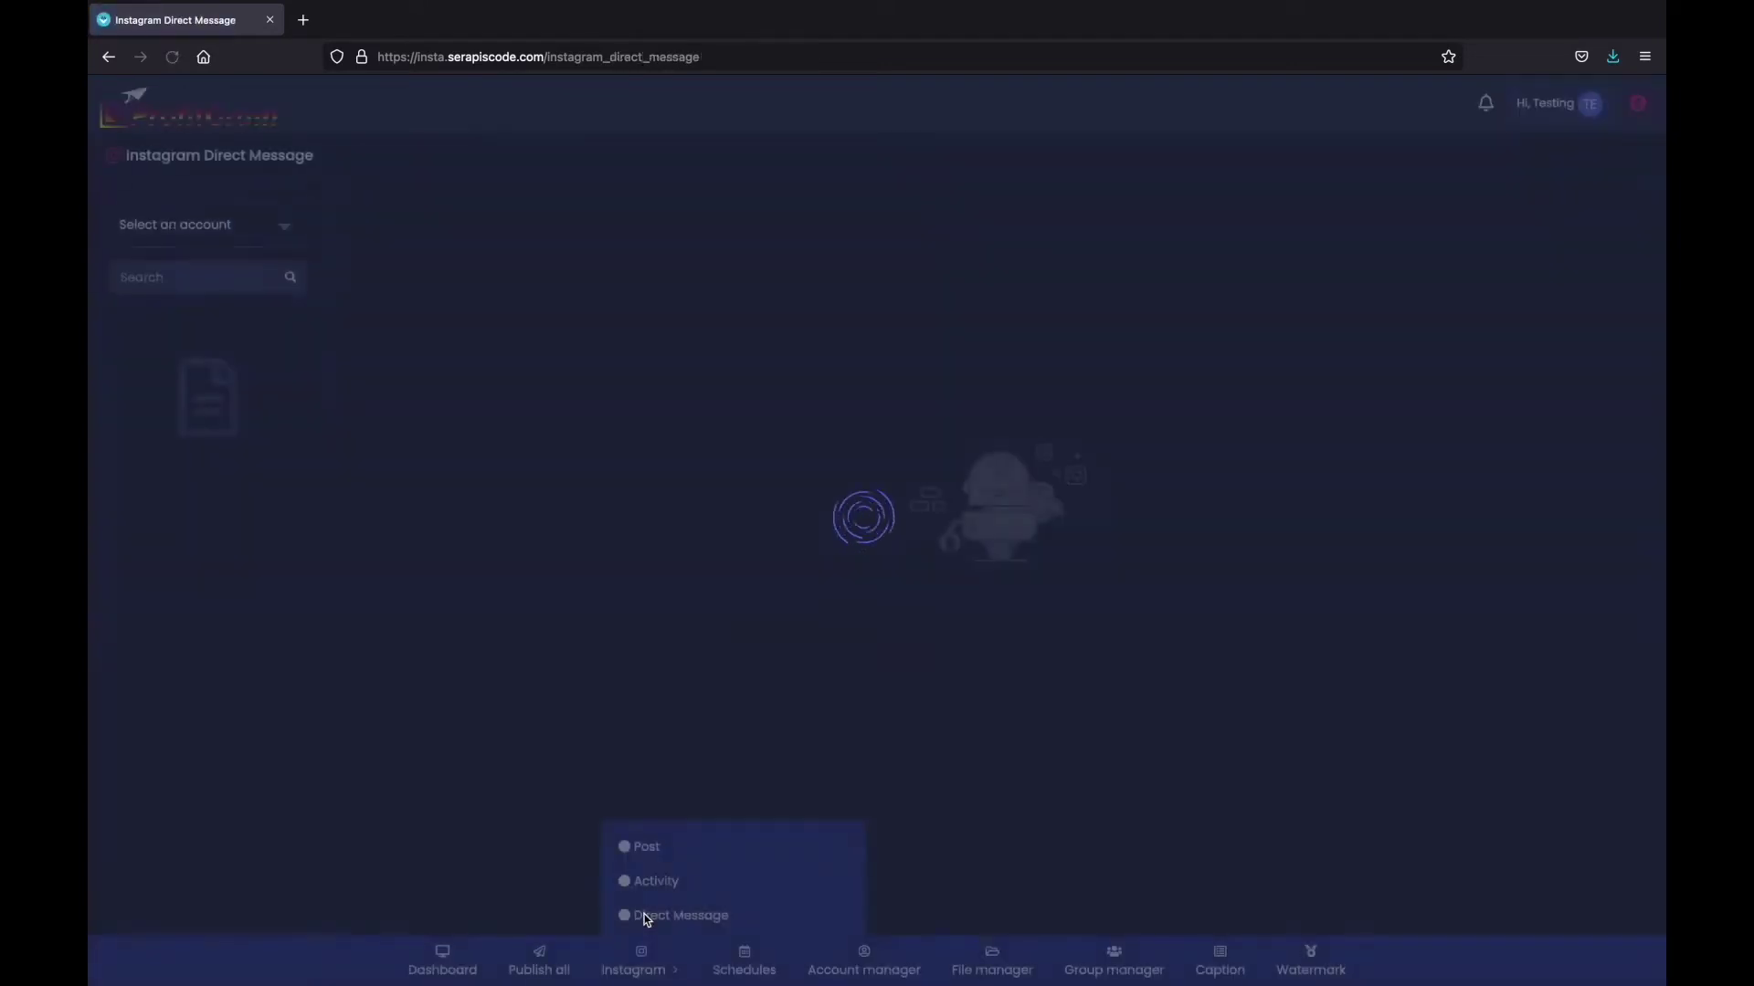
{"action": "left_click", "coordinate": [229, 238]}
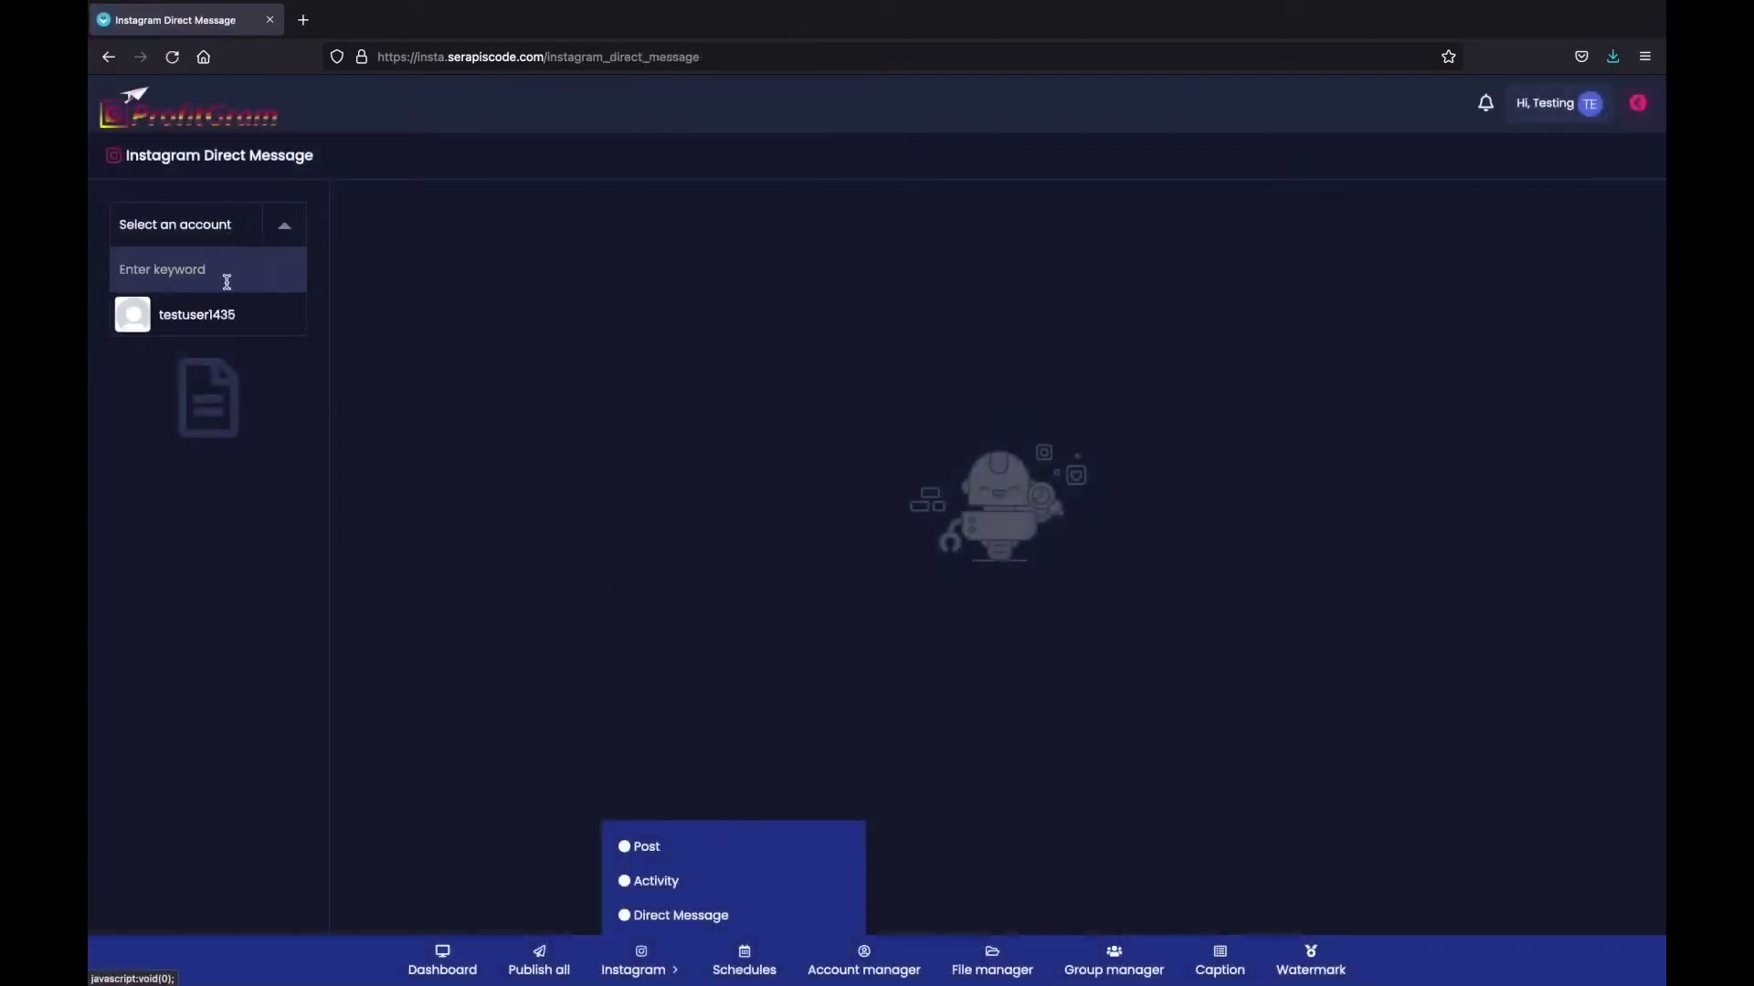
{"action": "left_click", "coordinate": [222, 309]}
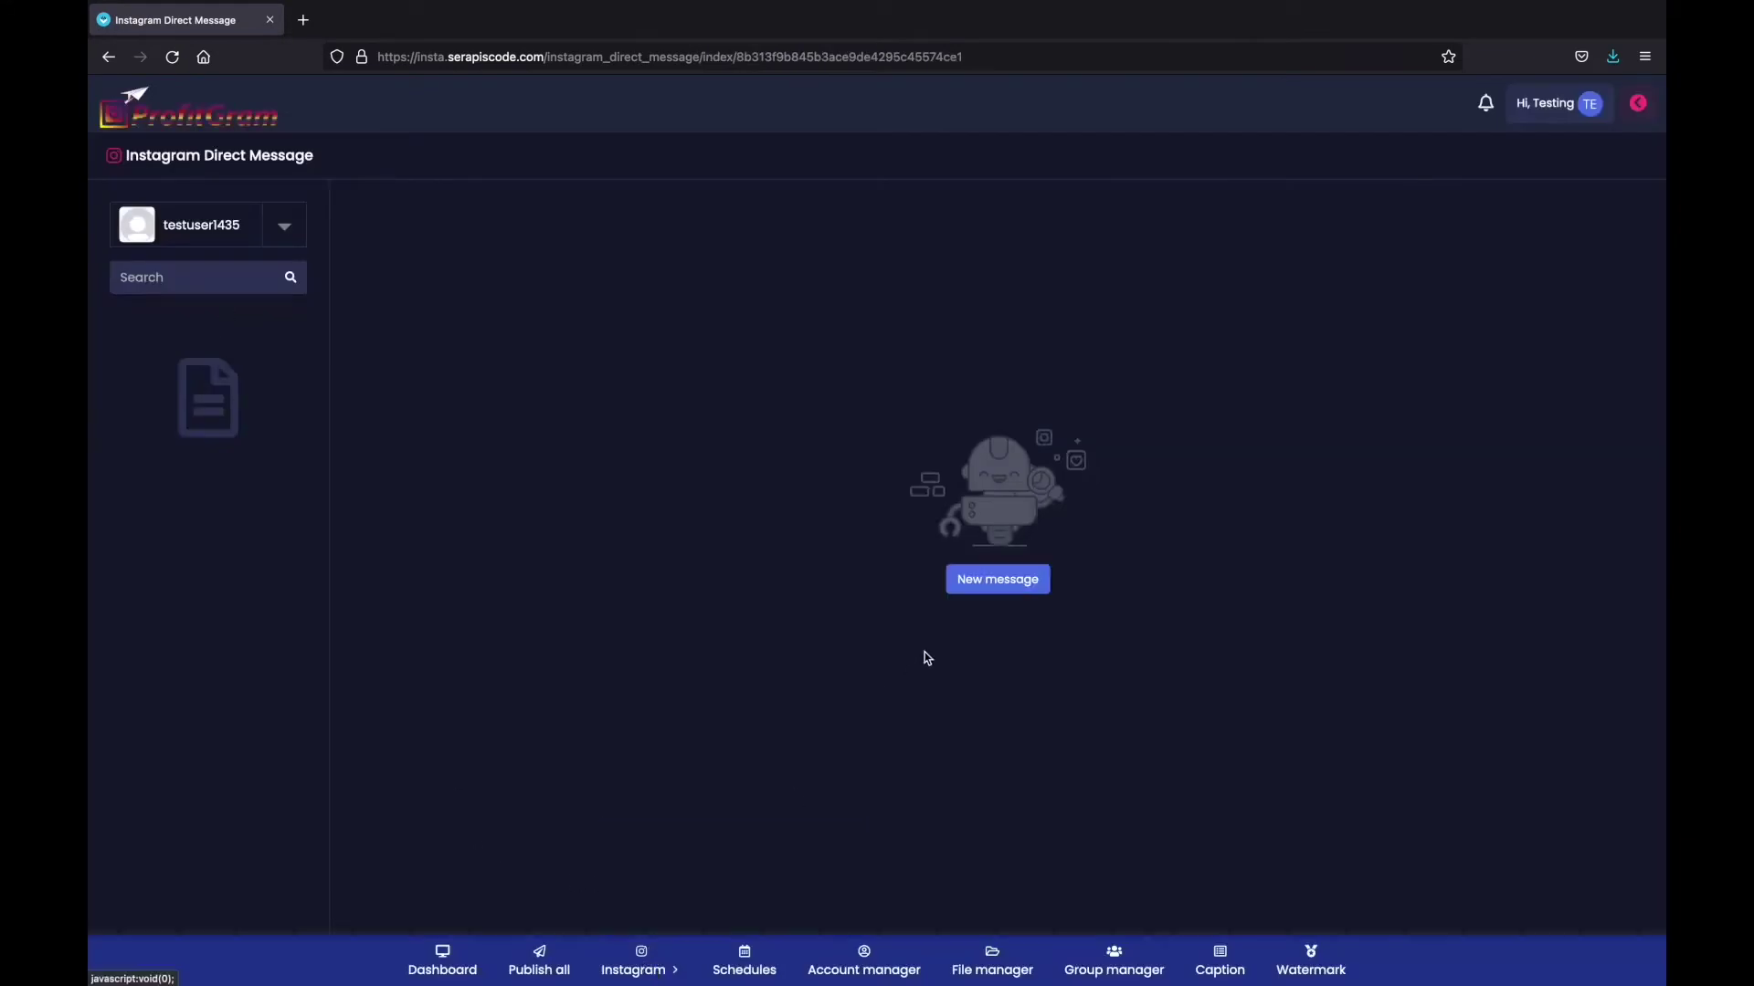
Start a new message to the first user found by searching 'te'
{"action": "left_click", "coordinate": [965, 589]}
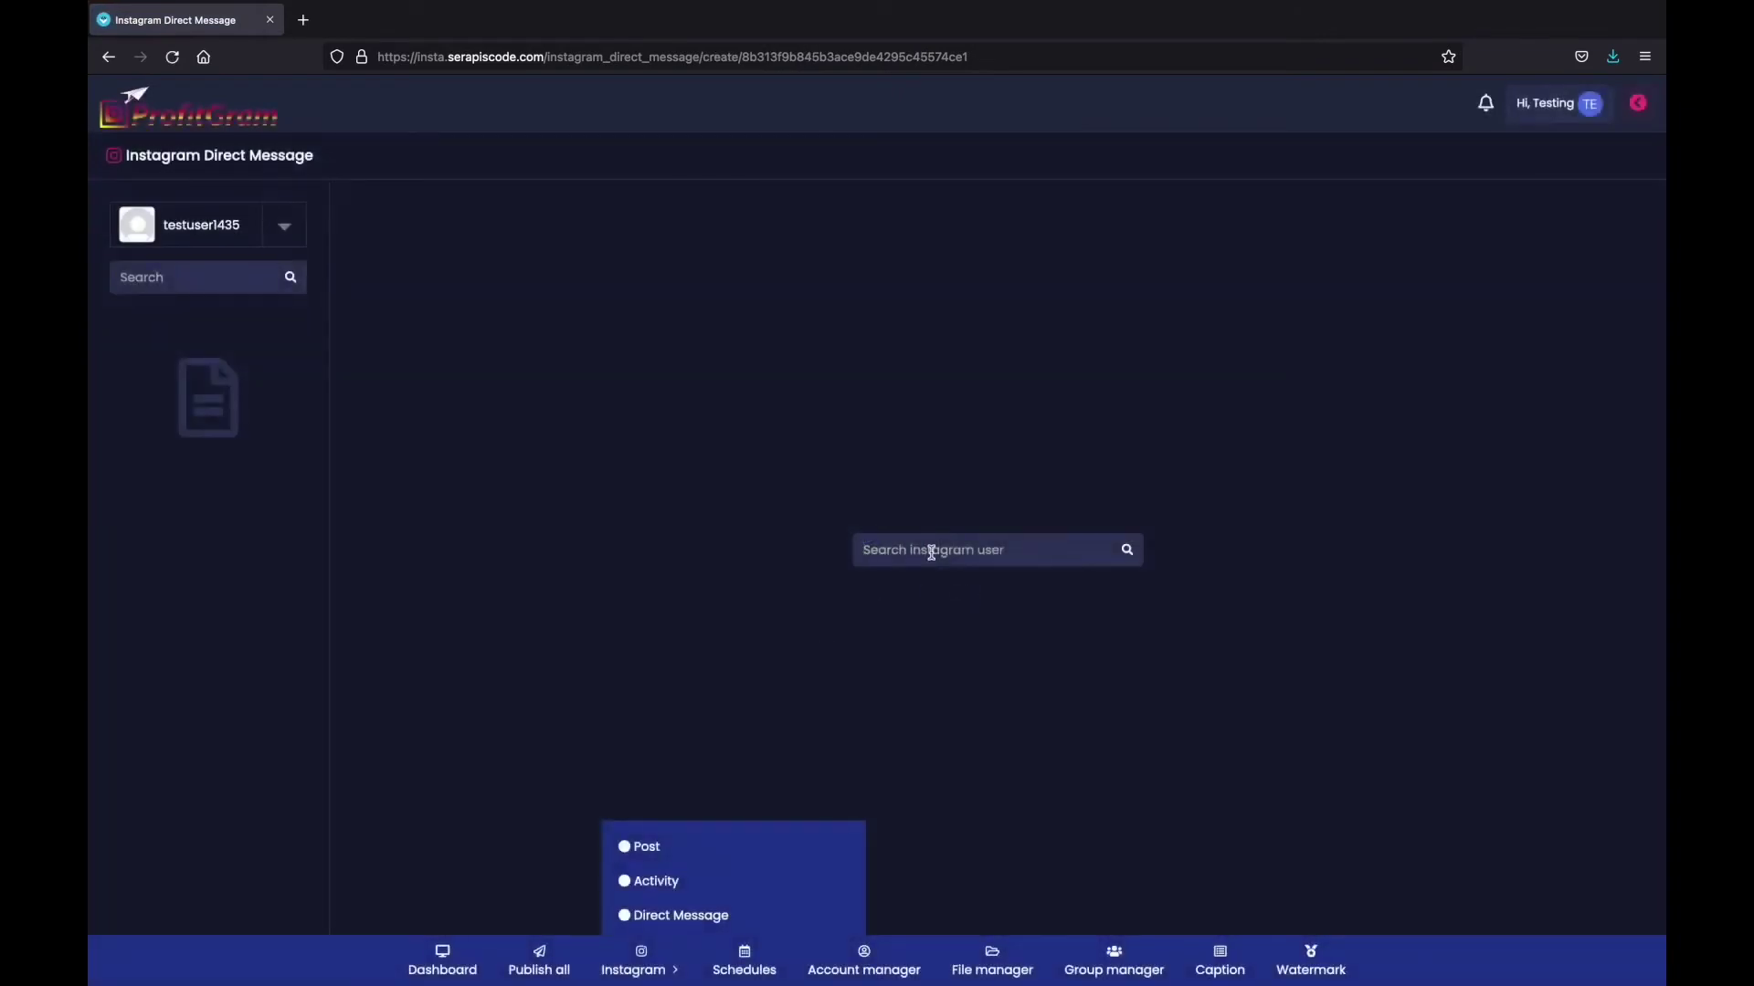
{"action": "type", "text": "test"}
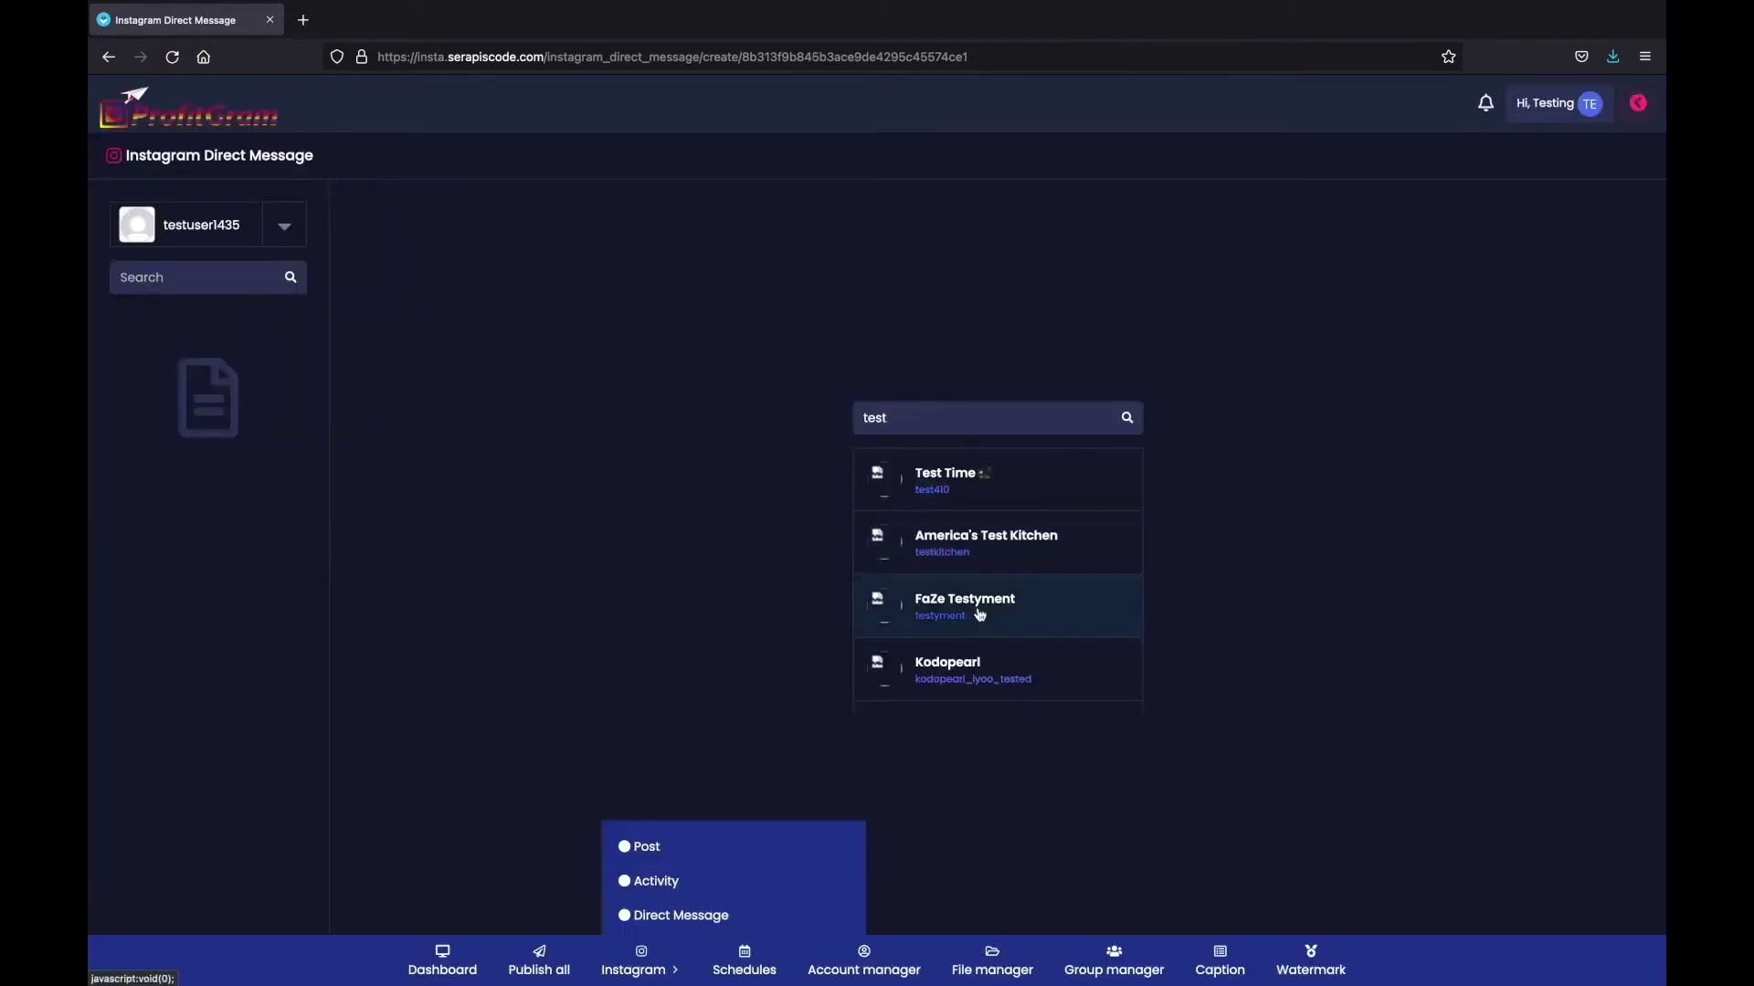
{"action": "left_click", "coordinate": [1005, 502]}
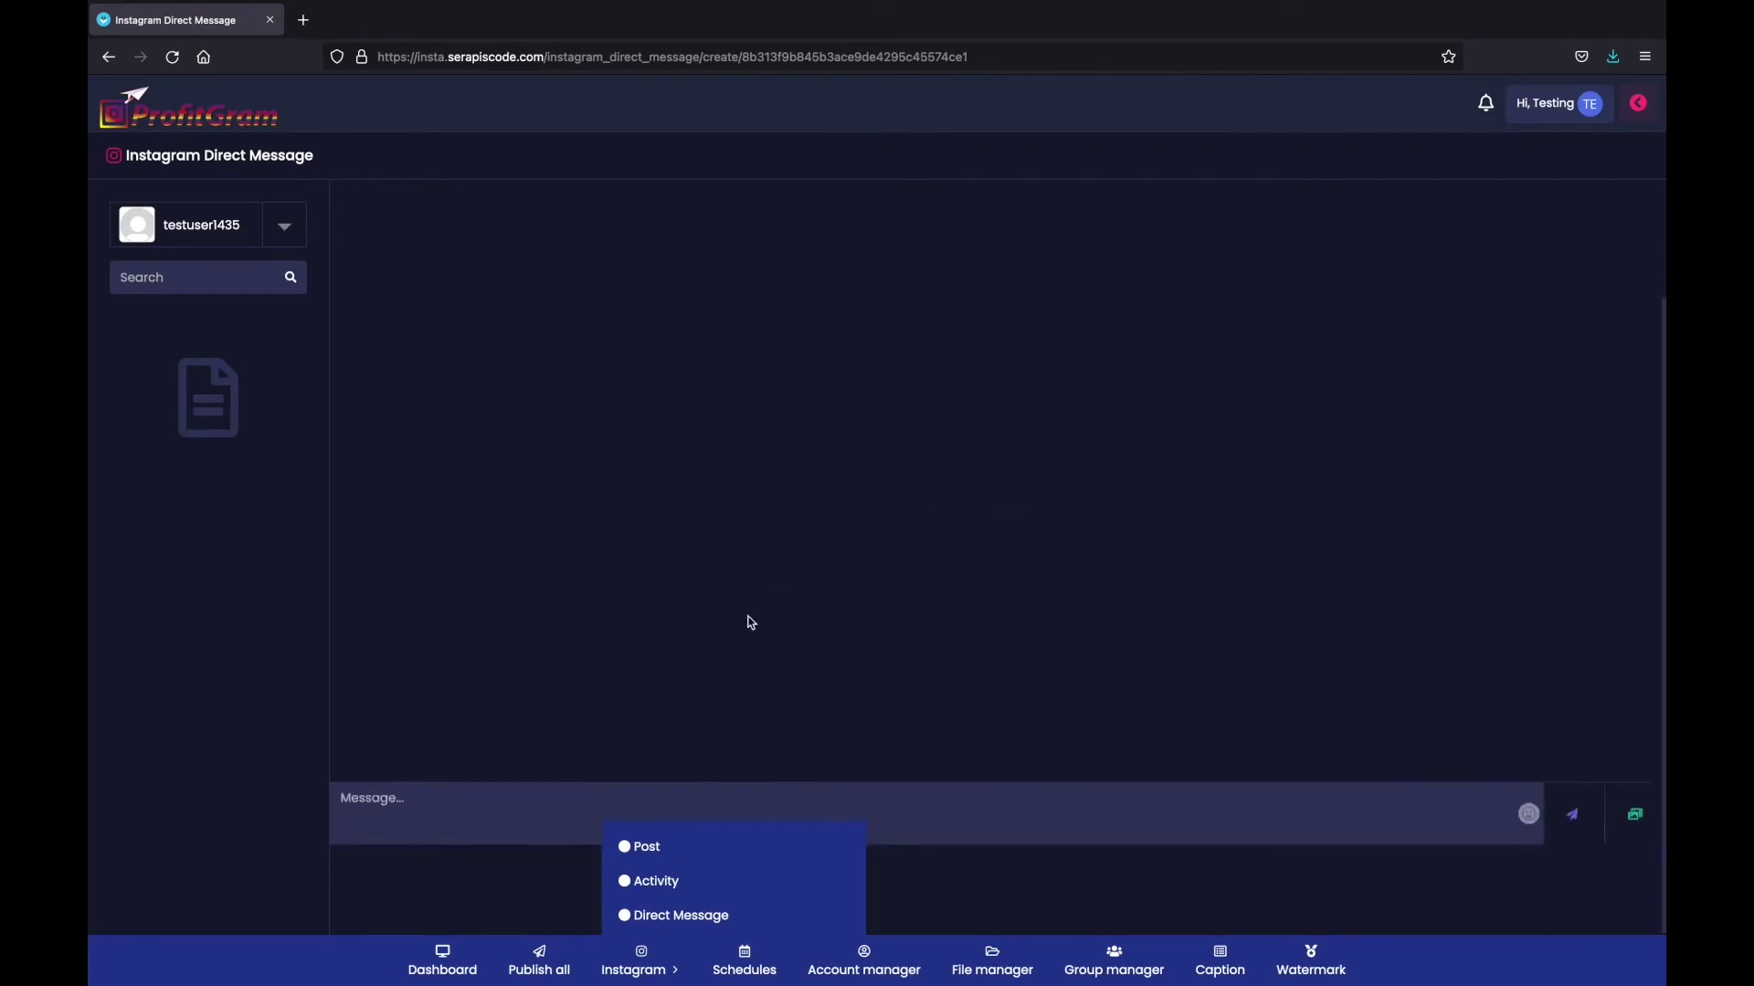
Upload the blue logo image into the File manager's empty media library
{"action": "left_click", "coordinate": [990, 966]}
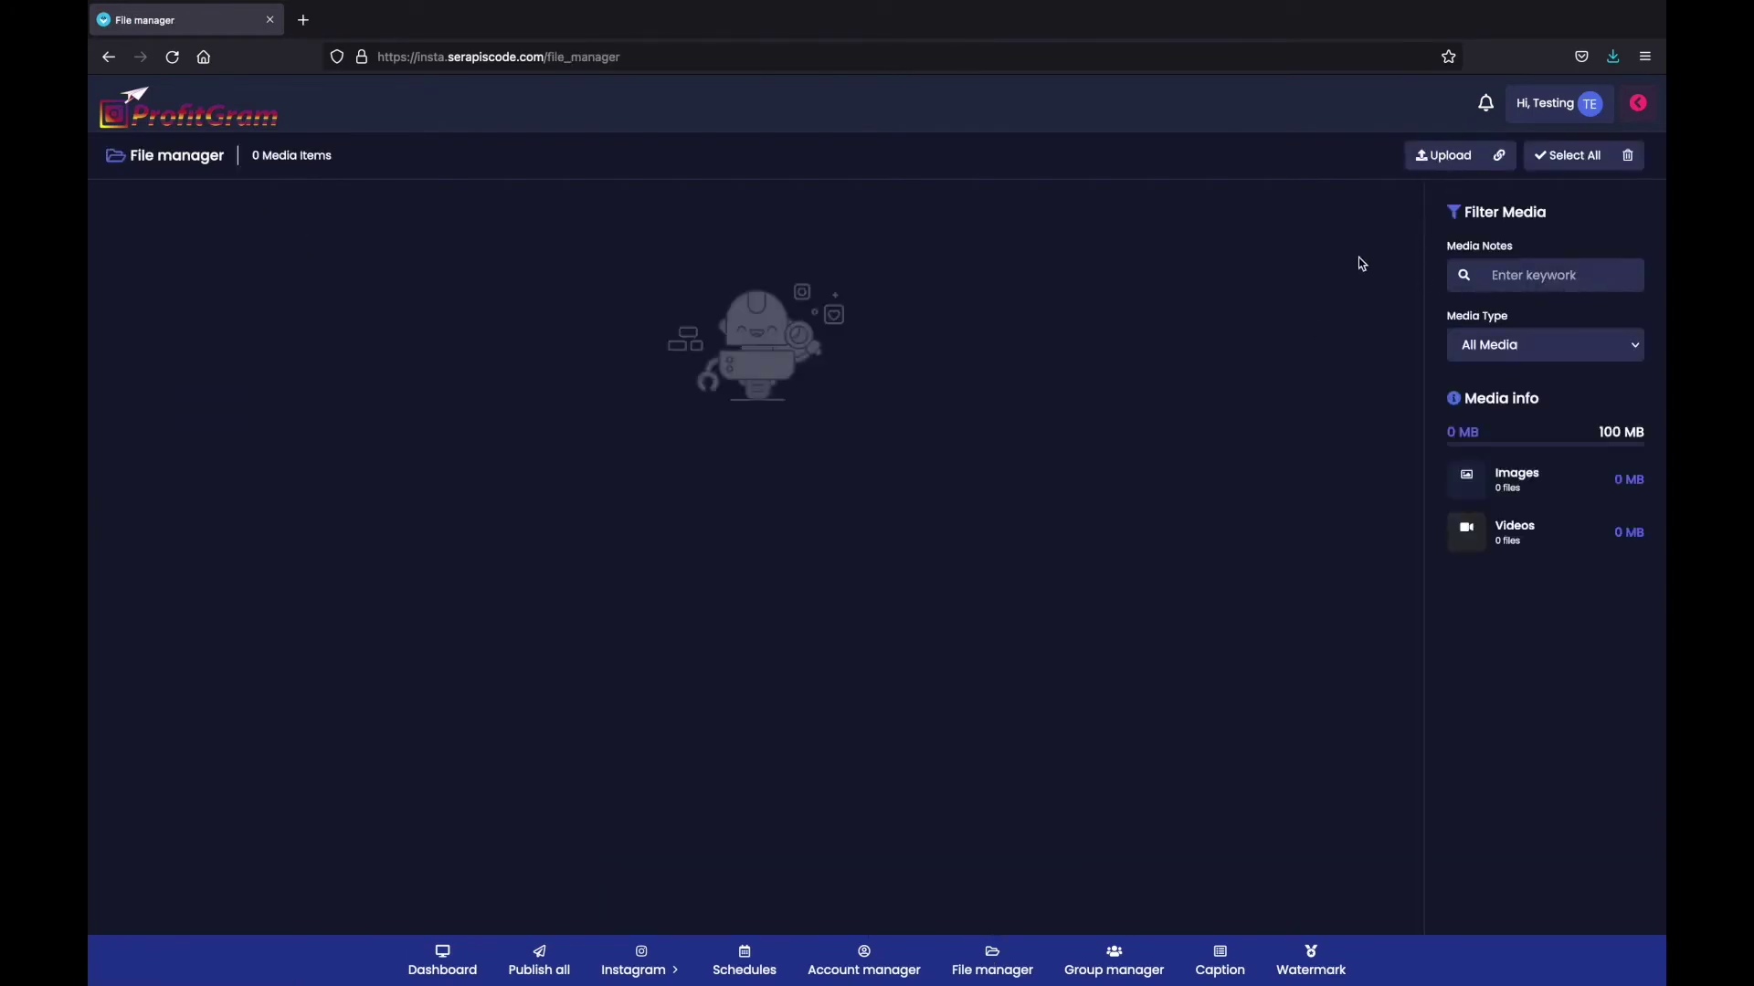
{"action": "left_click", "coordinate": [1440, 159]}
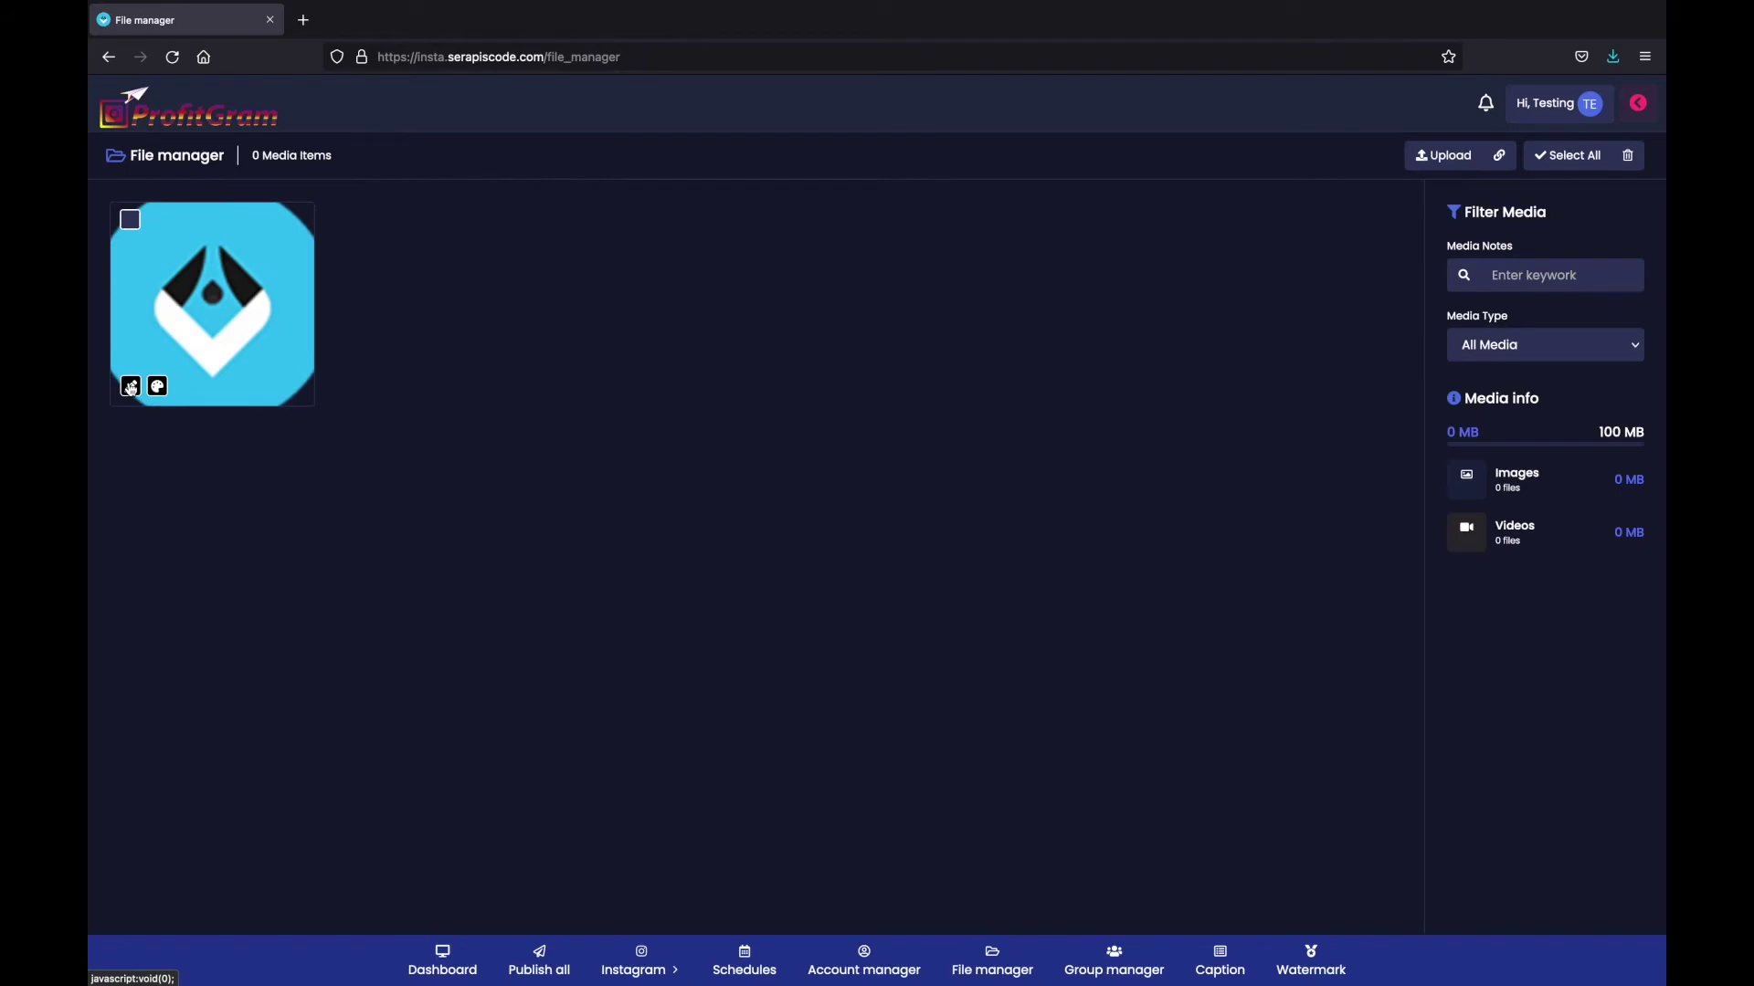
Open the logo in the editor, toggle Remove White off again, and apply Brightness and Noise
{"action": "left_click", "coordinate": [131, 388]}
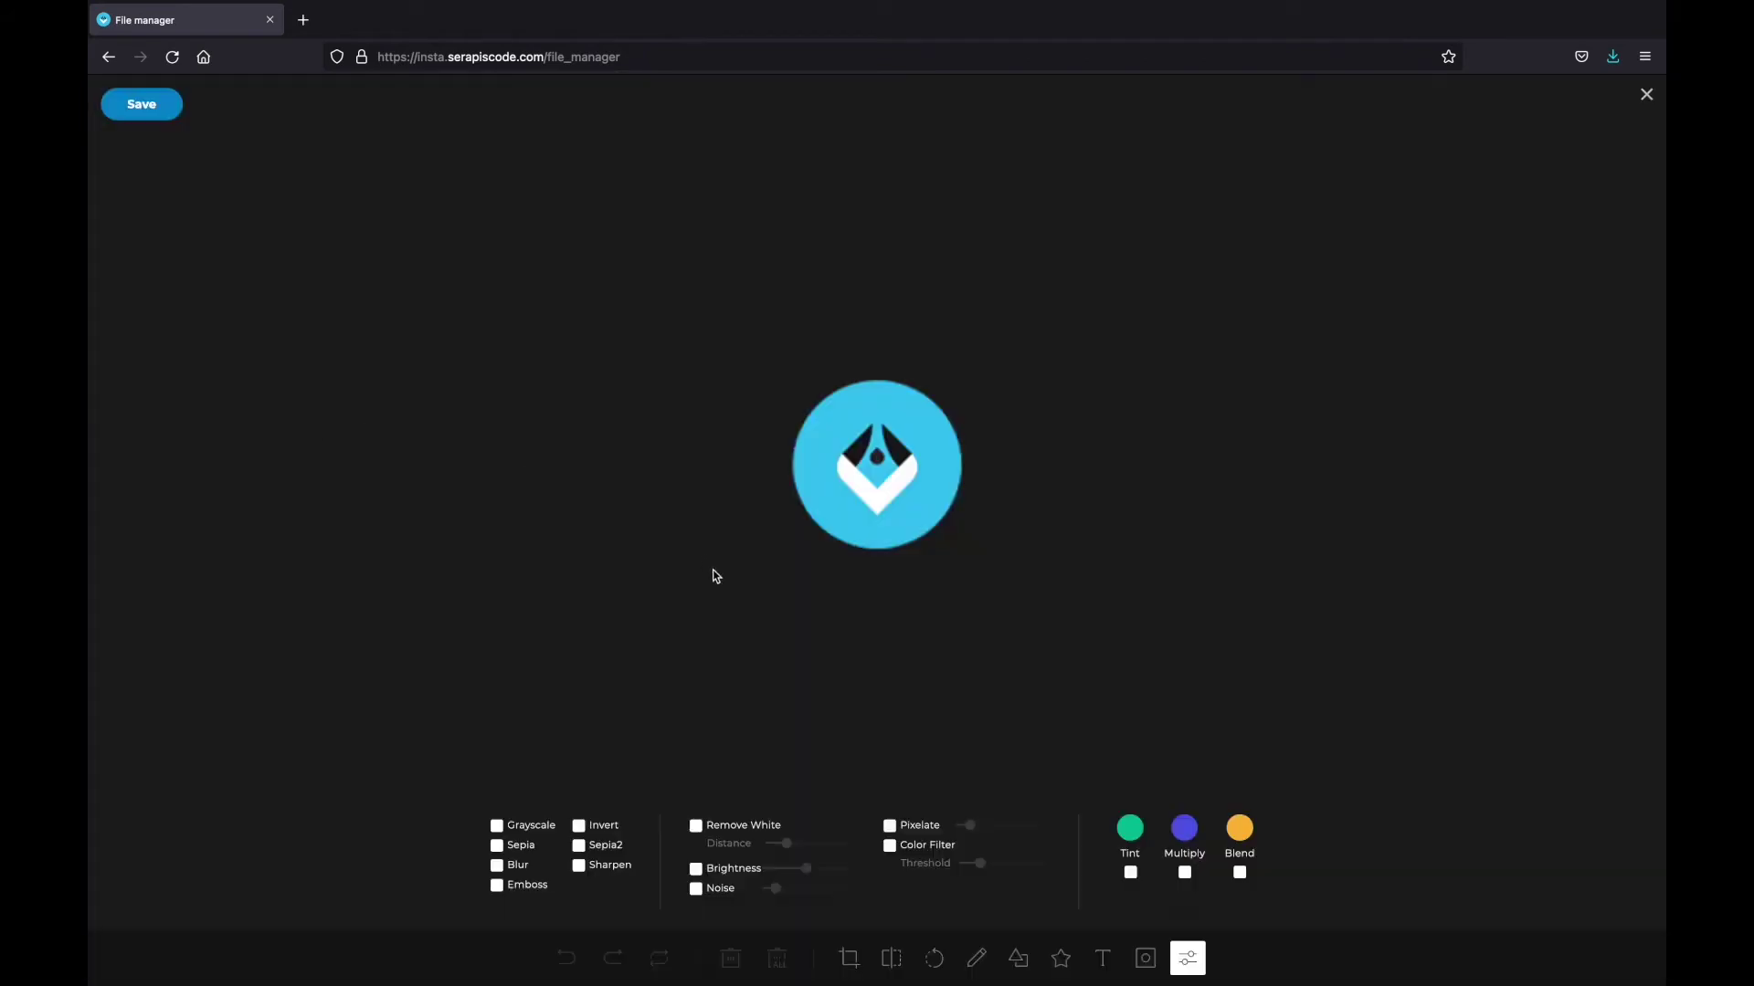
{"action": "left_click", "coordinate": [696, 826]}
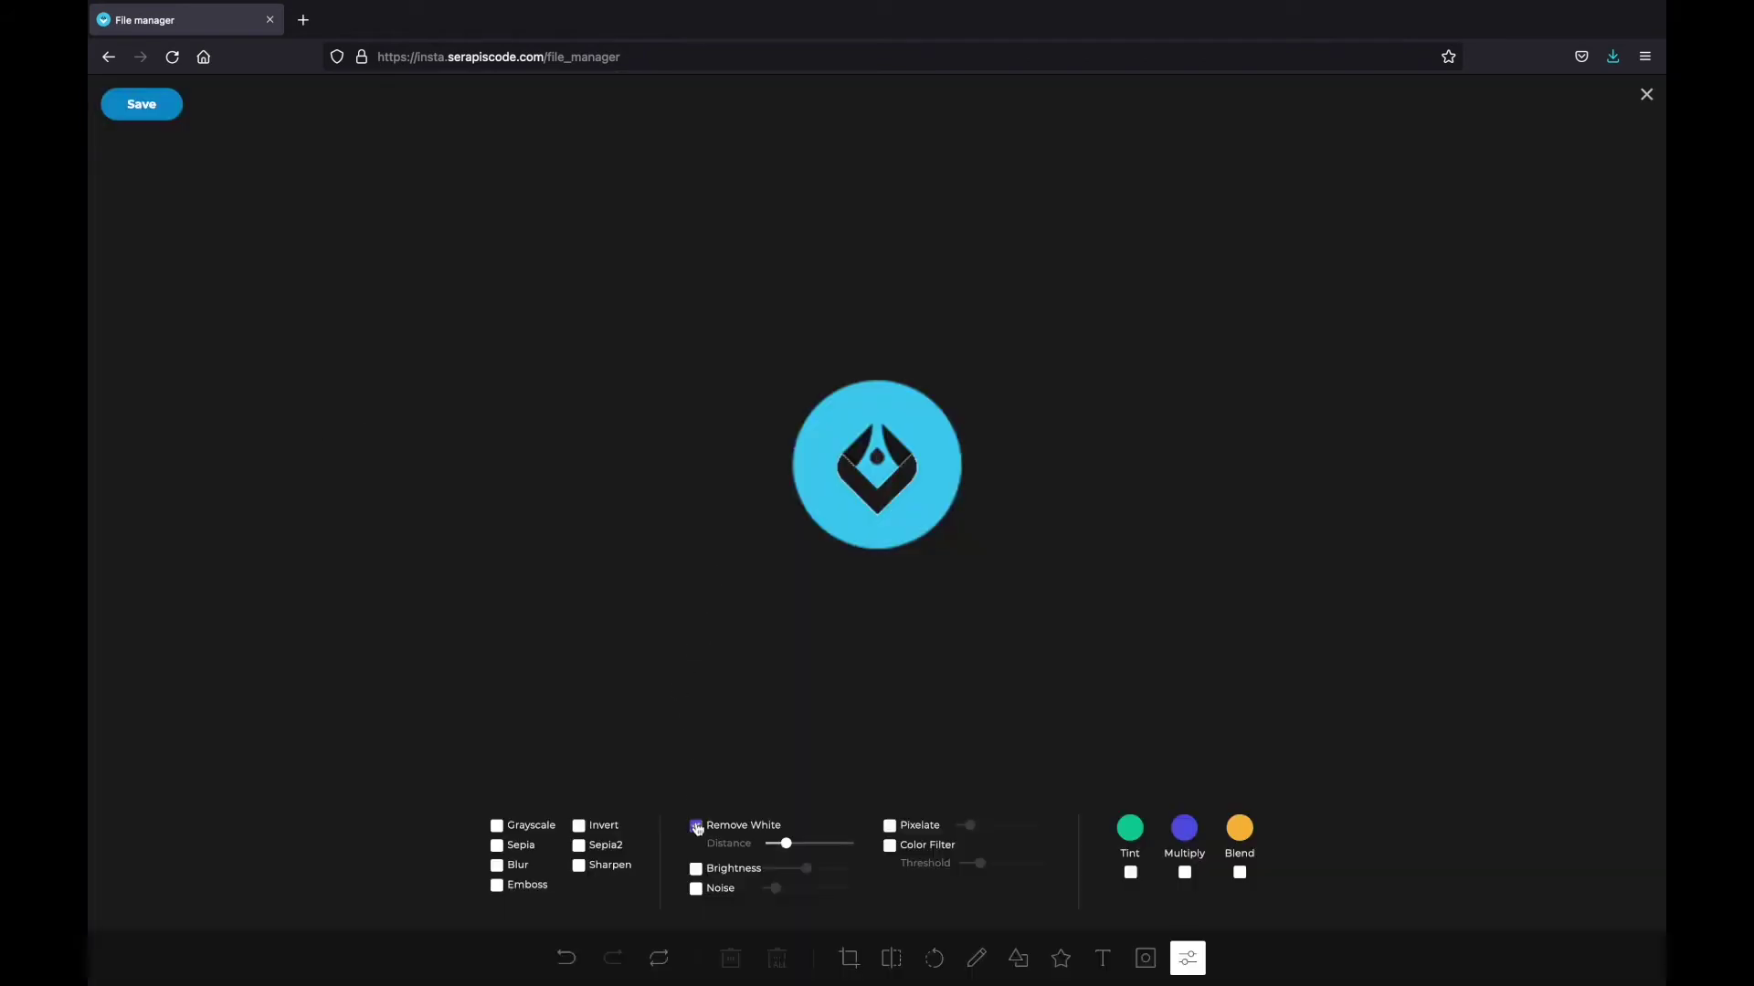
{"action": "left_click", "coordinate": [696, 826]}
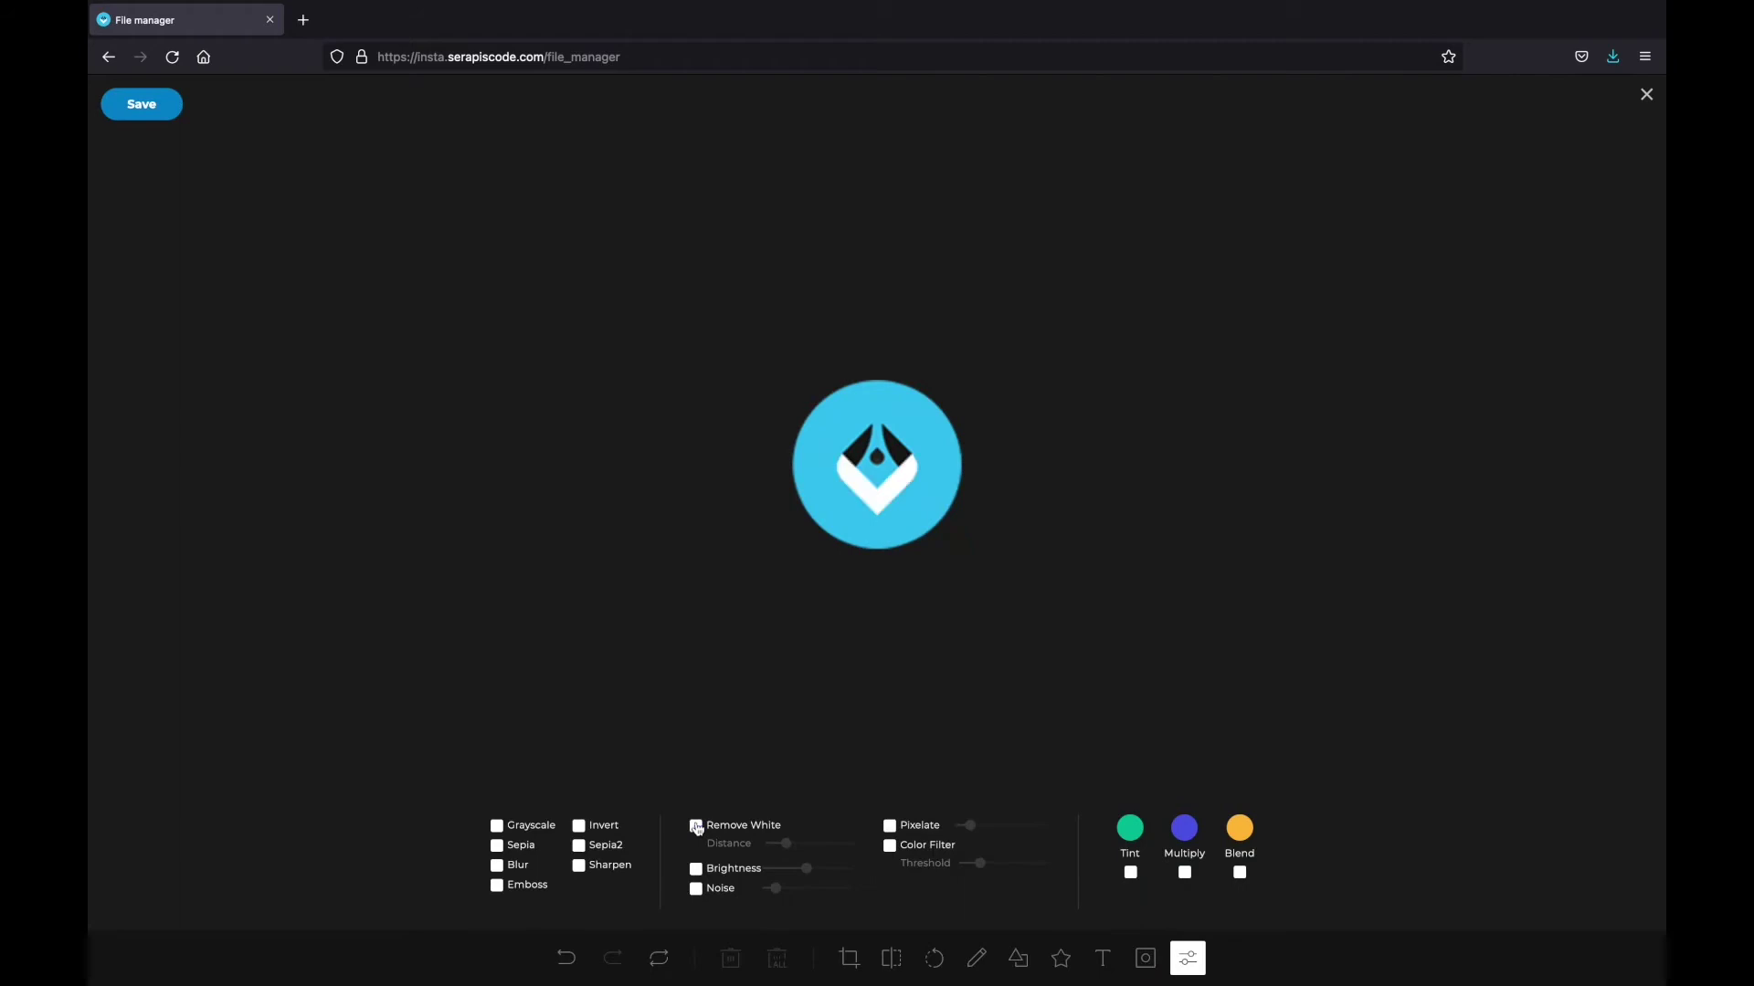
{"action": "left_click", "coordinate": [697, 870]}
{"action": "left_click_drag", "start_coordinate": [806, 872], "coordinate": [773, 894]}
{"action": "left_click", "coordinate": [697, 889]}
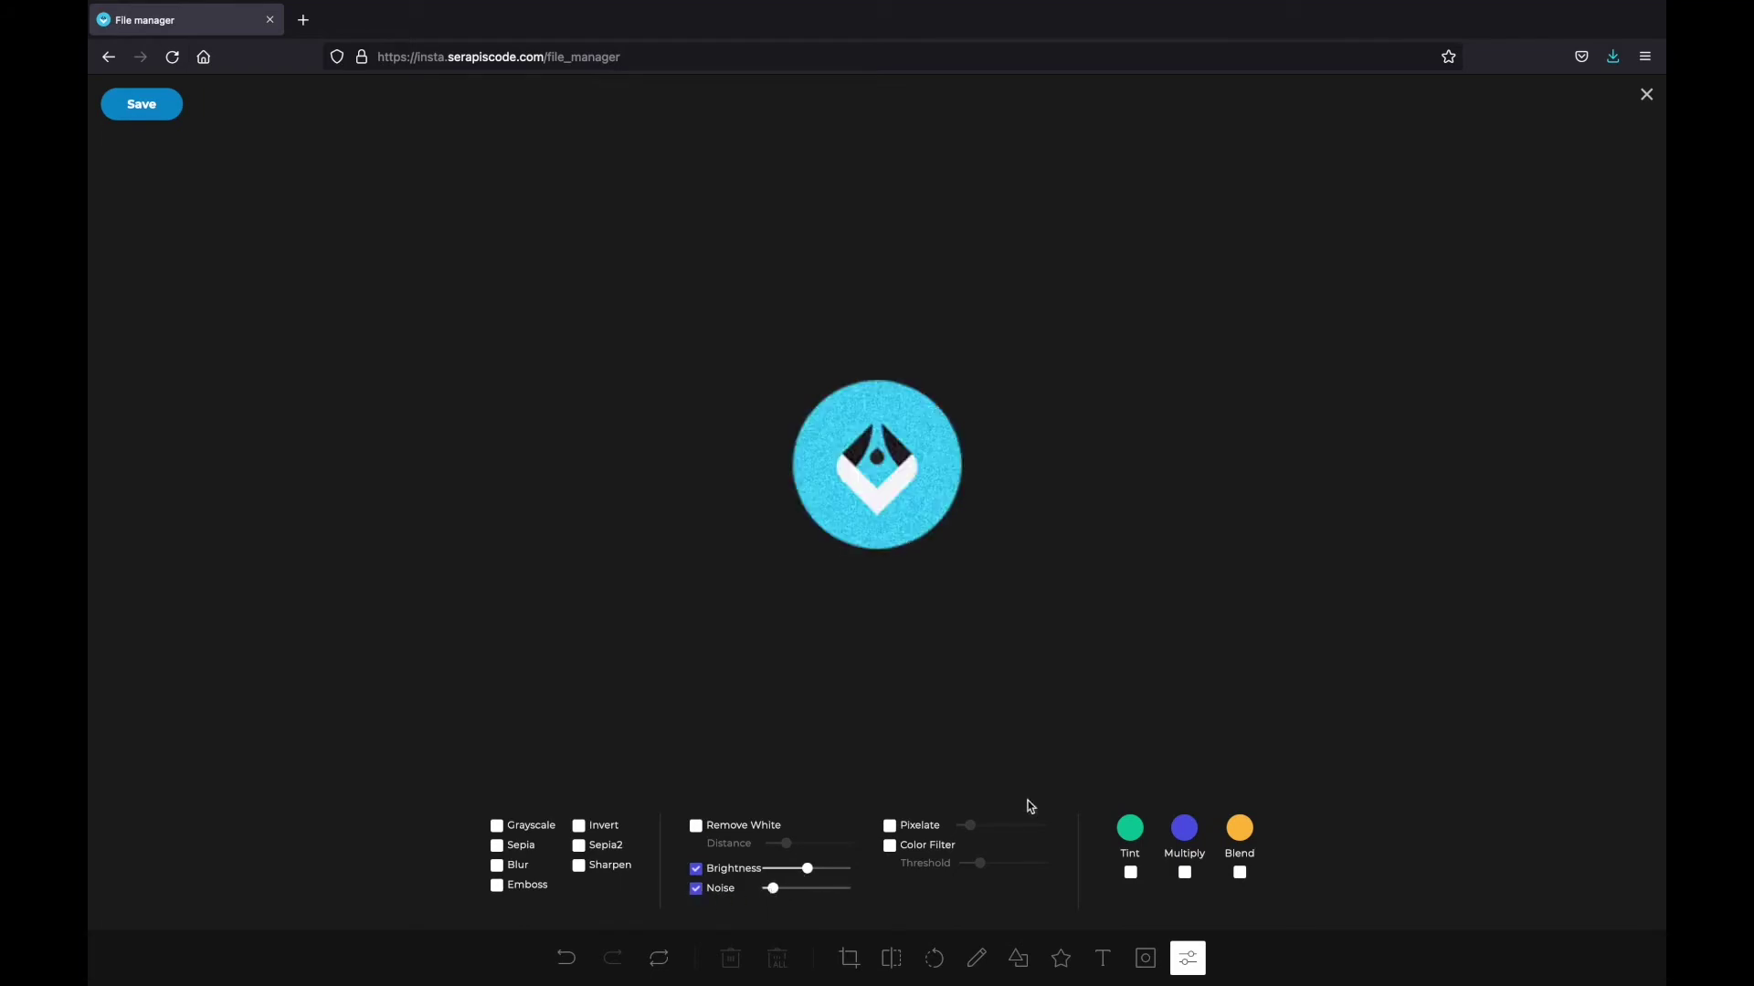
Try a teal Tint on the logo, then remove the tint again
{"action": "left_click", "coordinate": [1129, 830]}
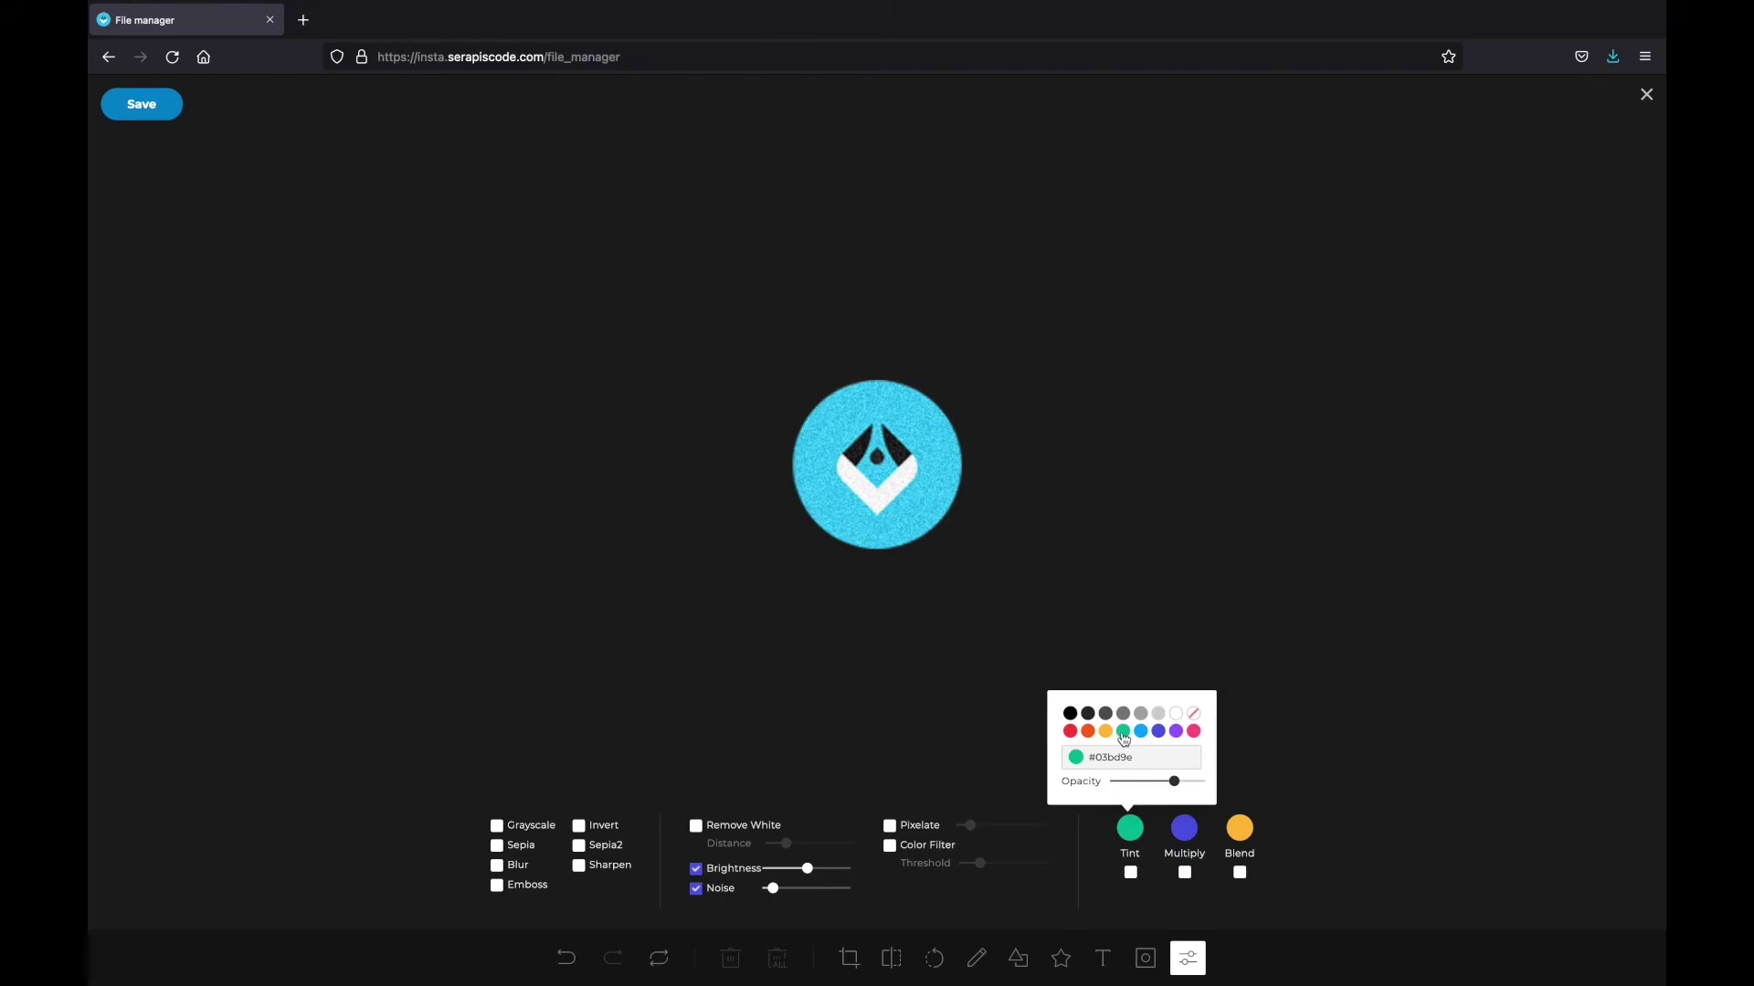
{"action": "left_click", "coordinate": [1138, 879]}
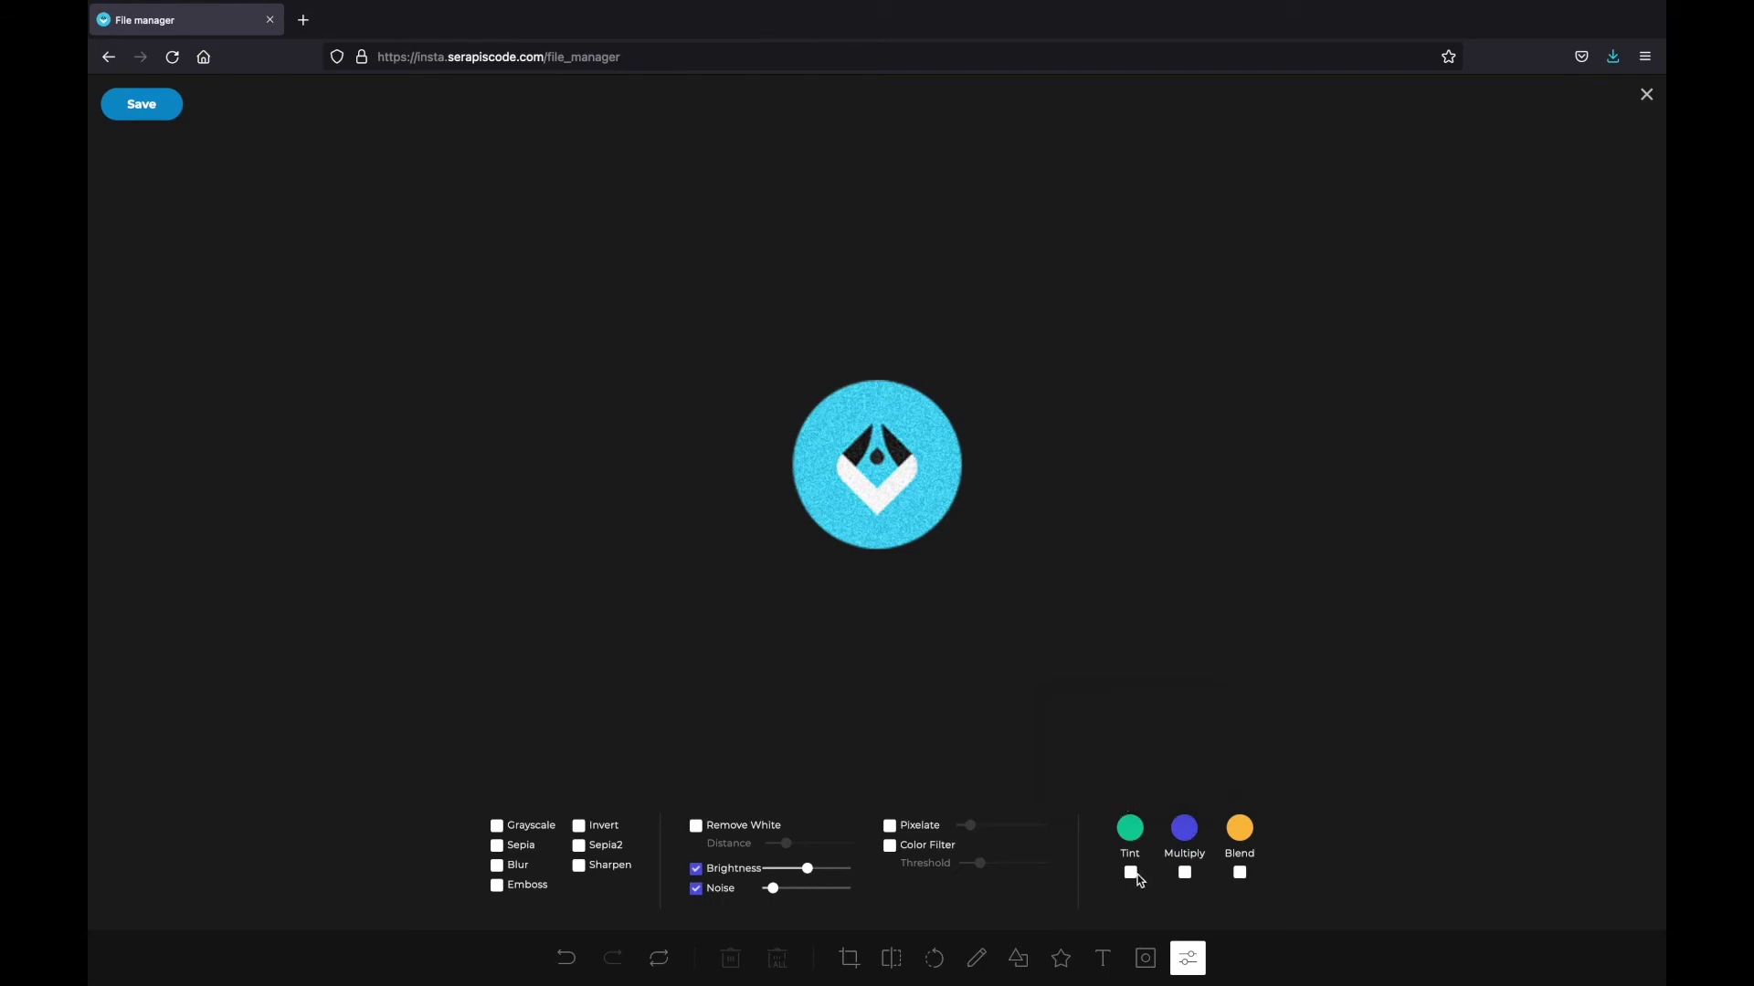
{"action": "left_click", "coordinate": [1132, 875]}
{"action": "left_click", "coordinate": [1131, 875]}
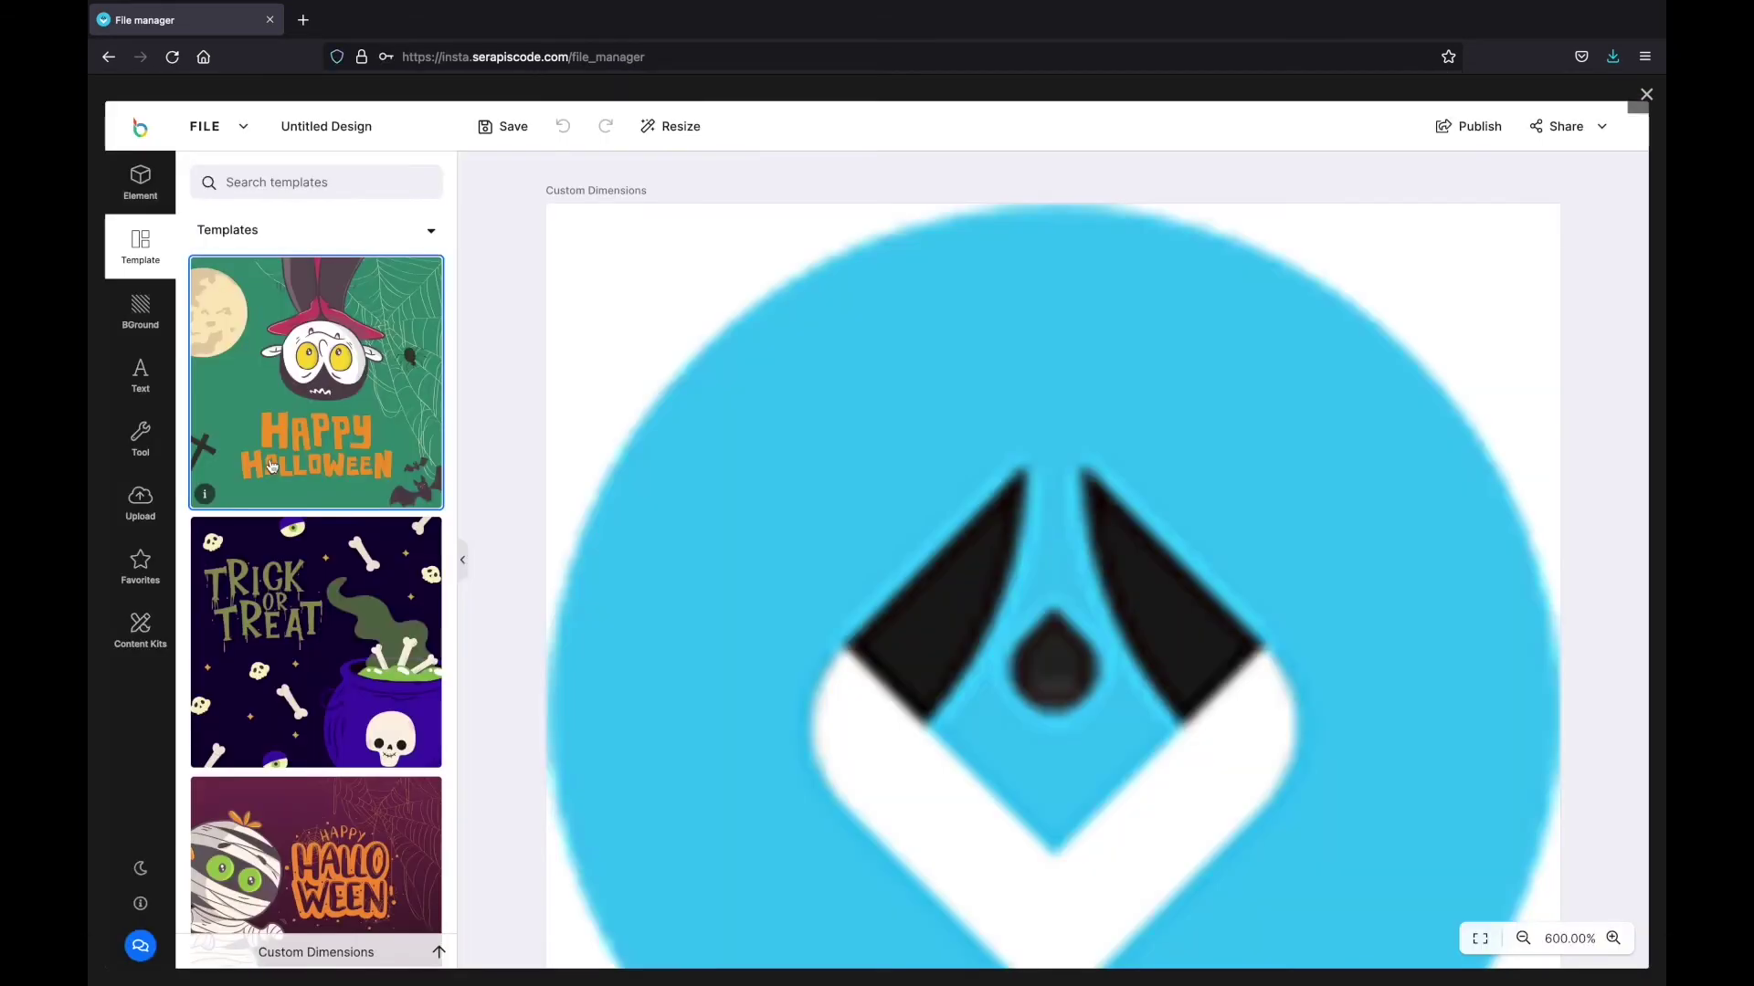
Fill the design background with the purple houses pattern
{"action": "scroll", "coordinate": [271, 466], "scroll_direction": "down", "scroll_amount": 15}
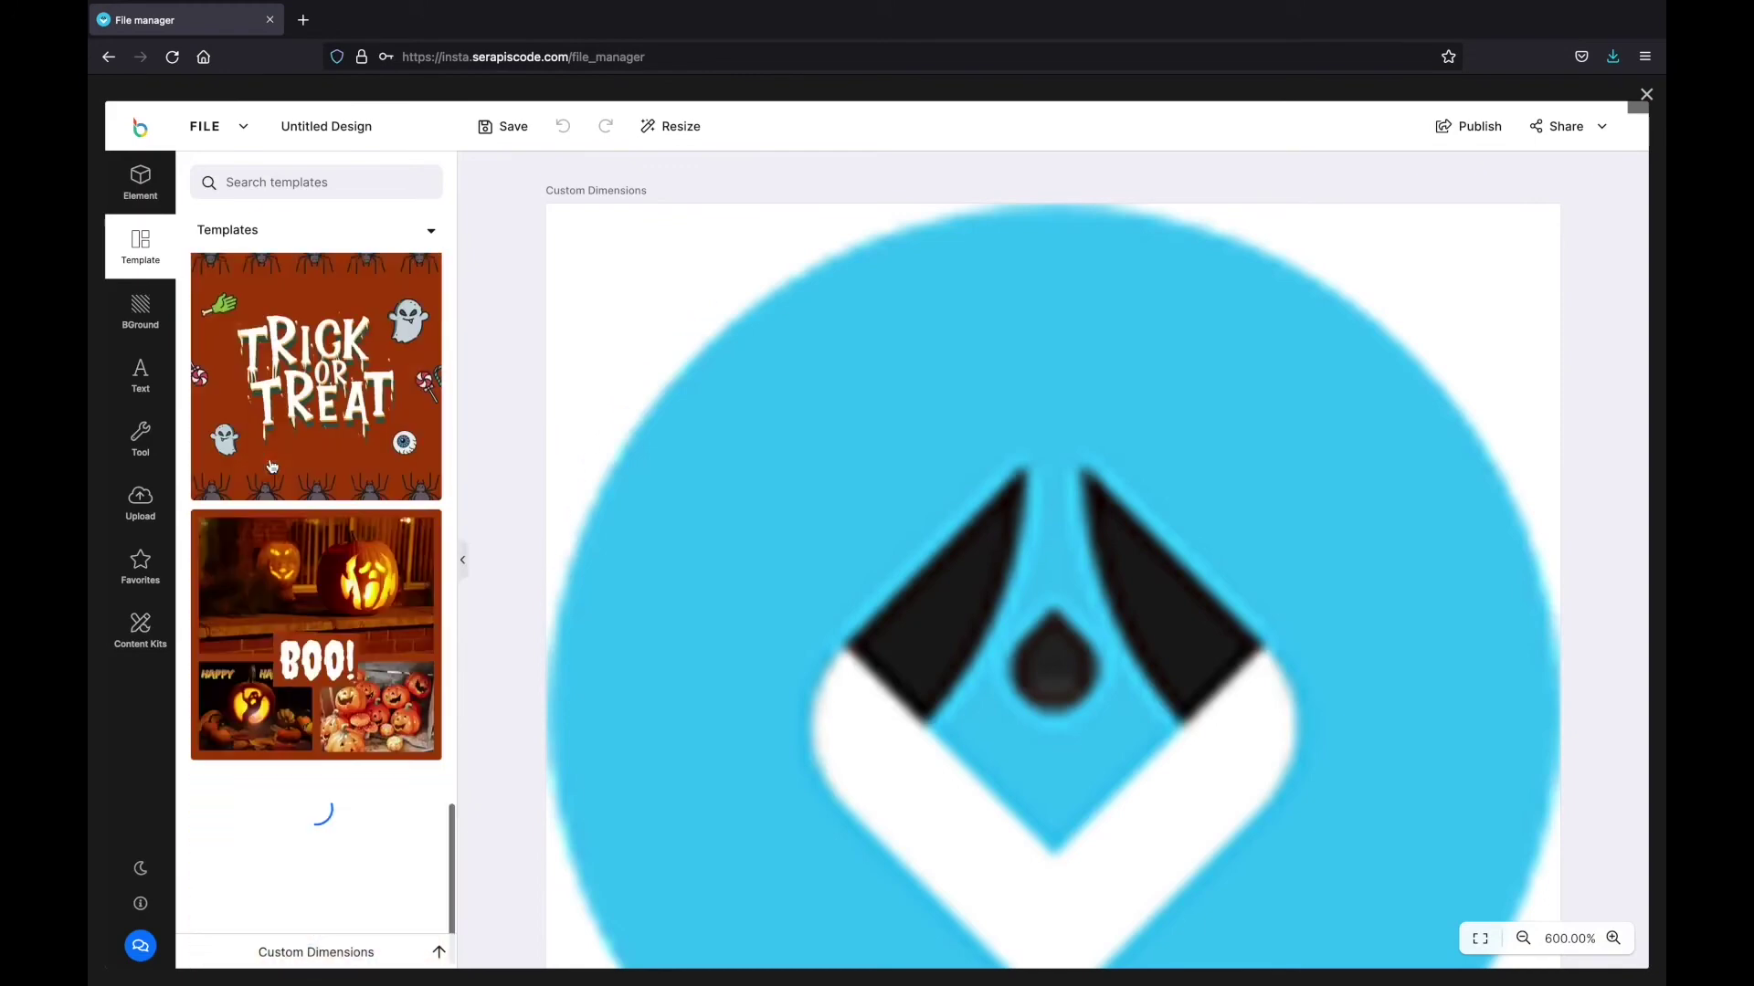
{"action": "scroll", "coordinate": [271, 466], "scroll_direction": "down", "scroll_amount": 15}
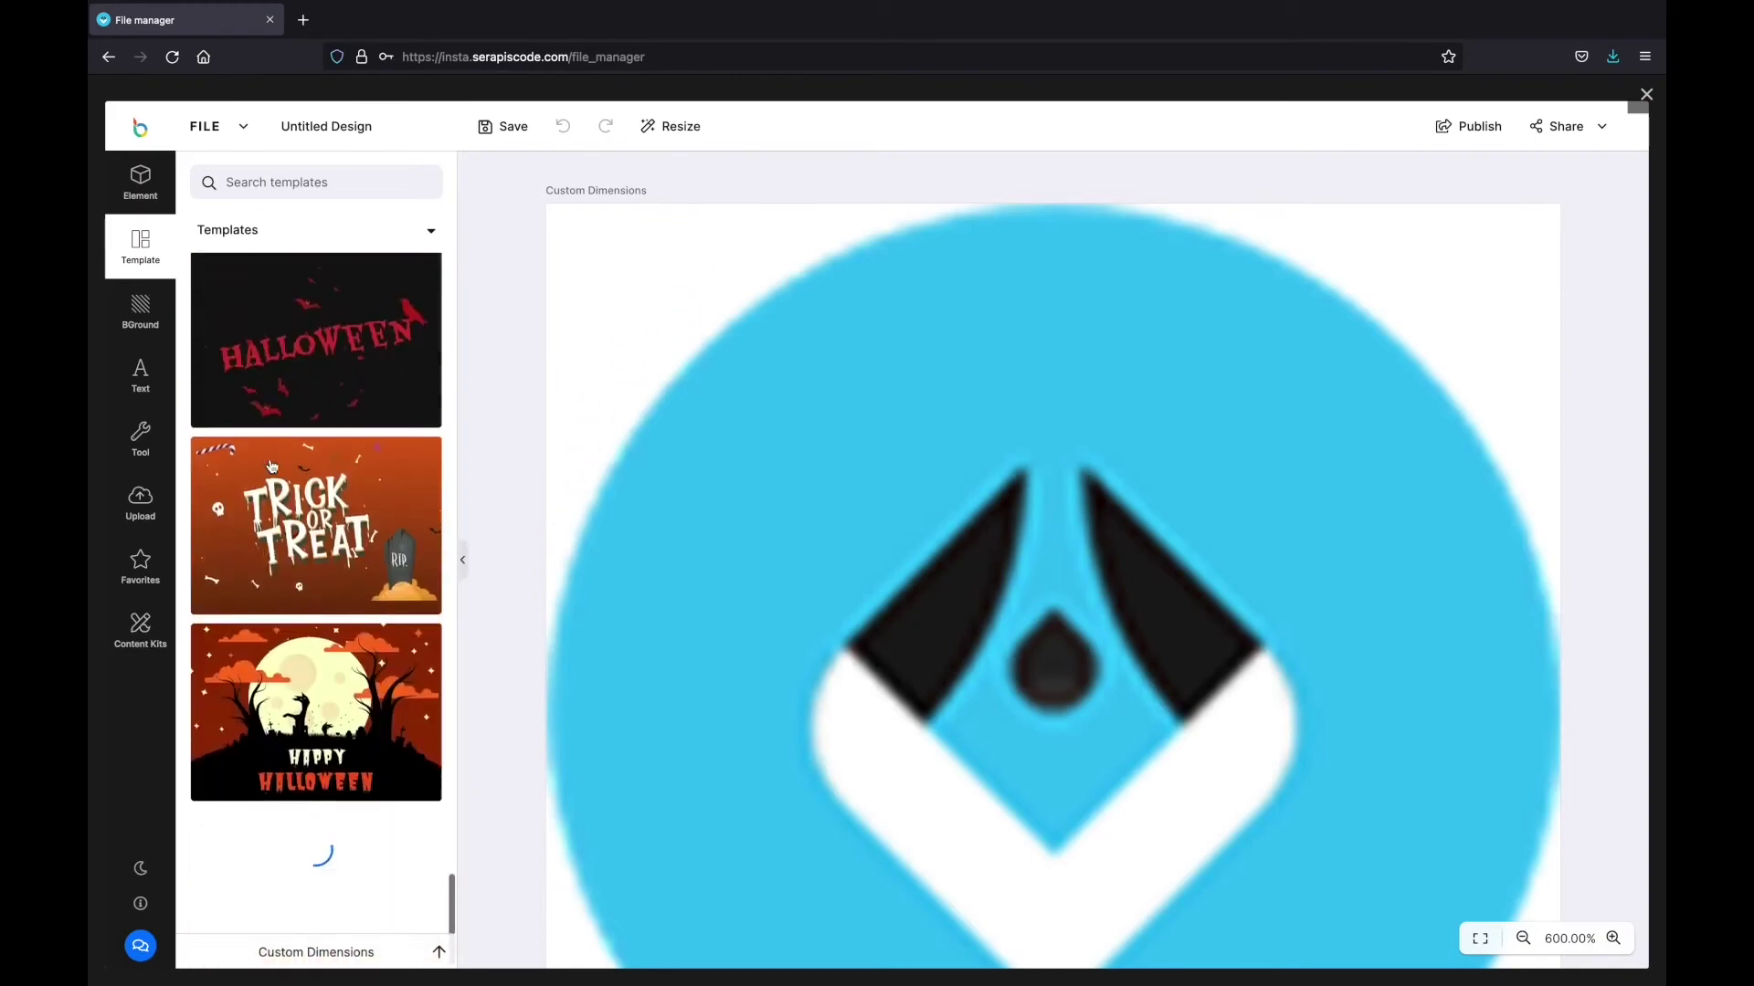
{"action": "scroll", "coordinate": [274, 399], "scroll_direction": "down", "scroll_amount": 5}
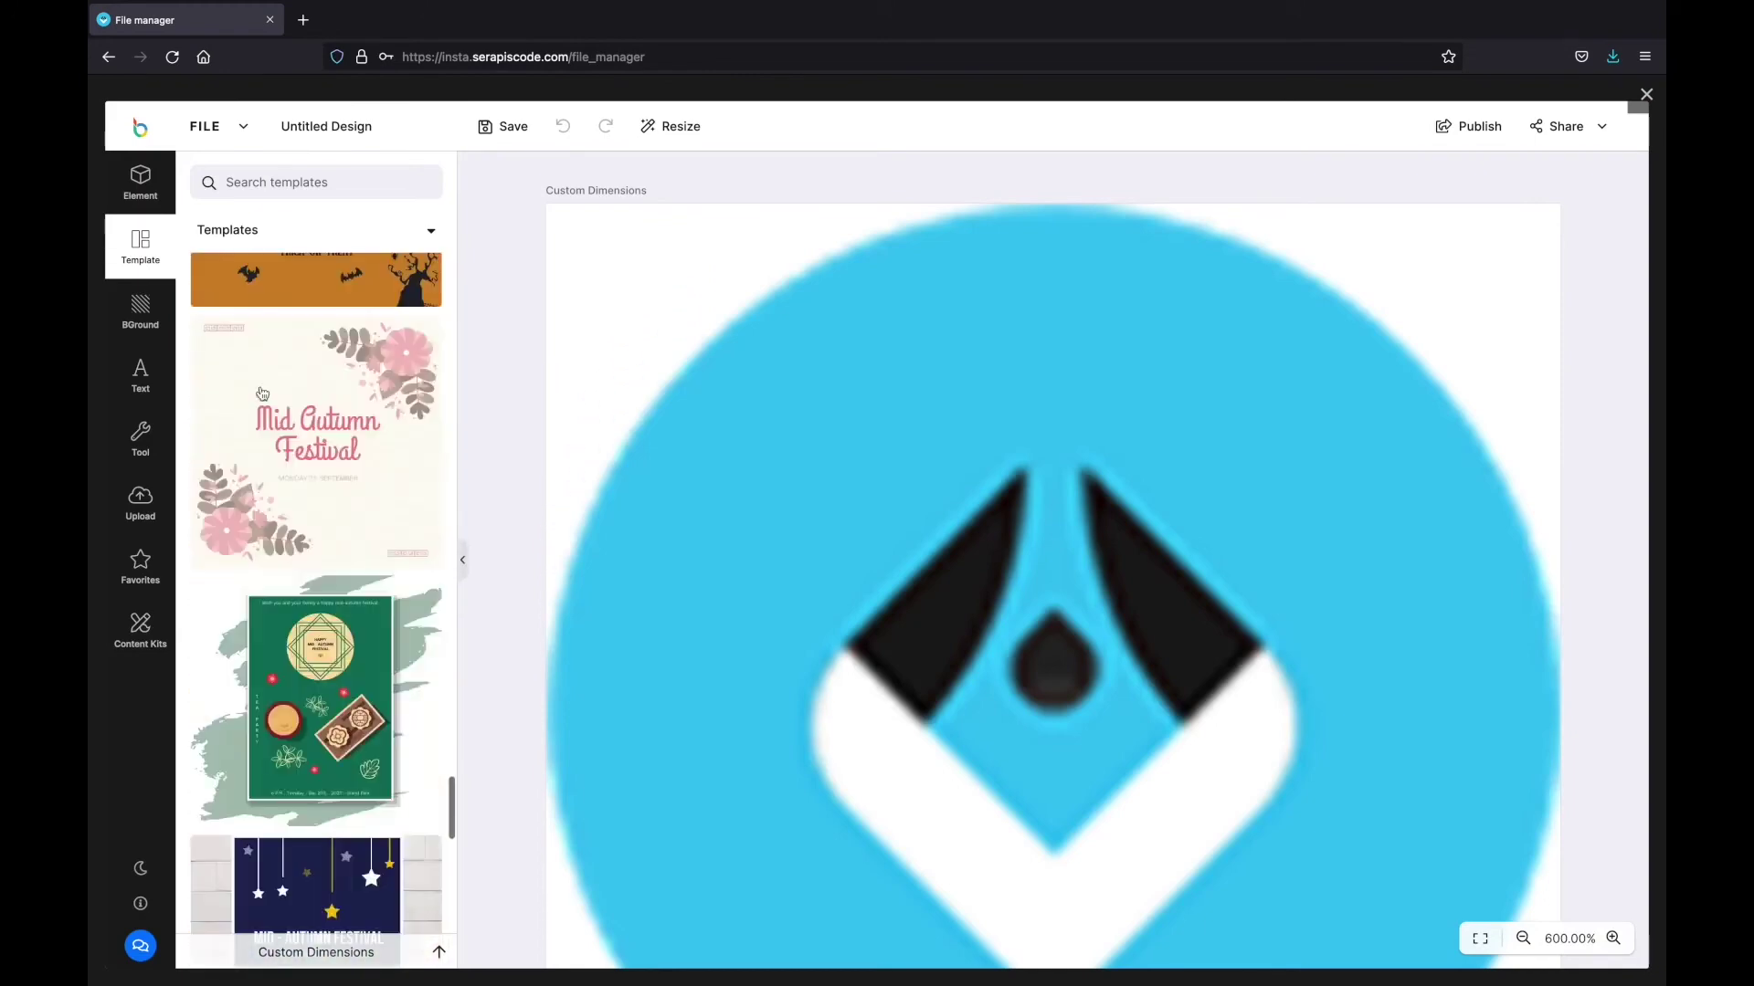
{"action": "left_click", "coordinate": [144, 312]}
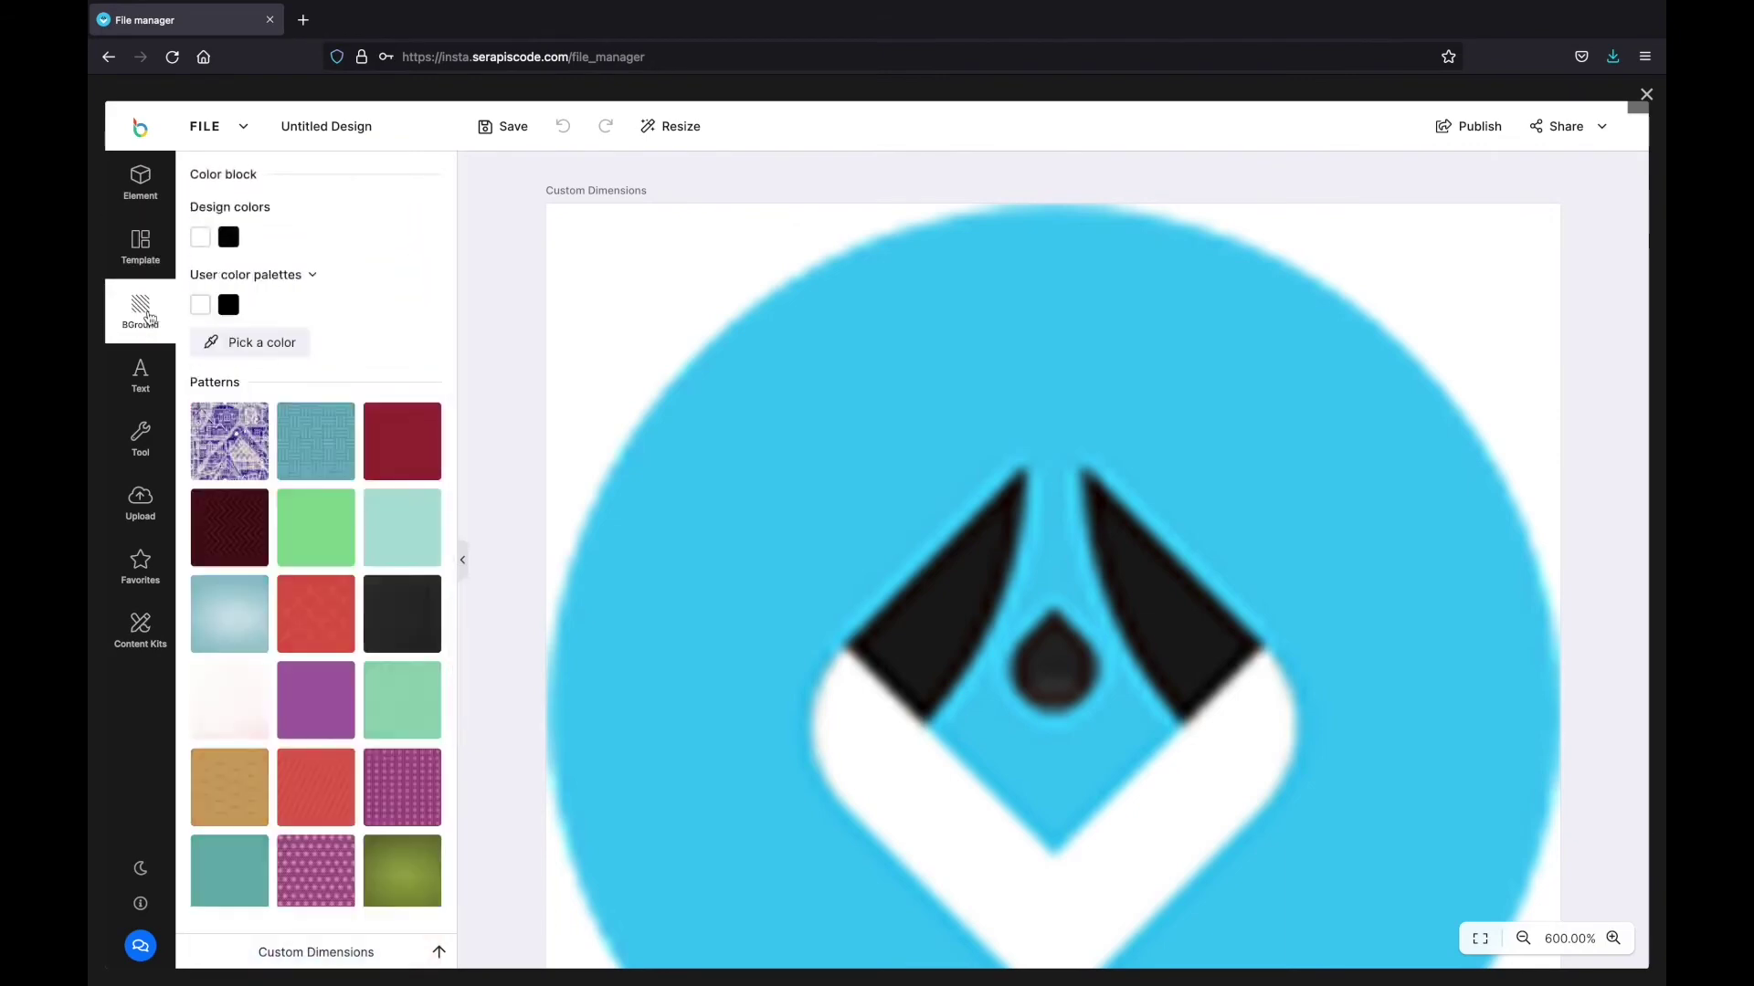
{"action": "left_click", "coordinate": [221, 443]}
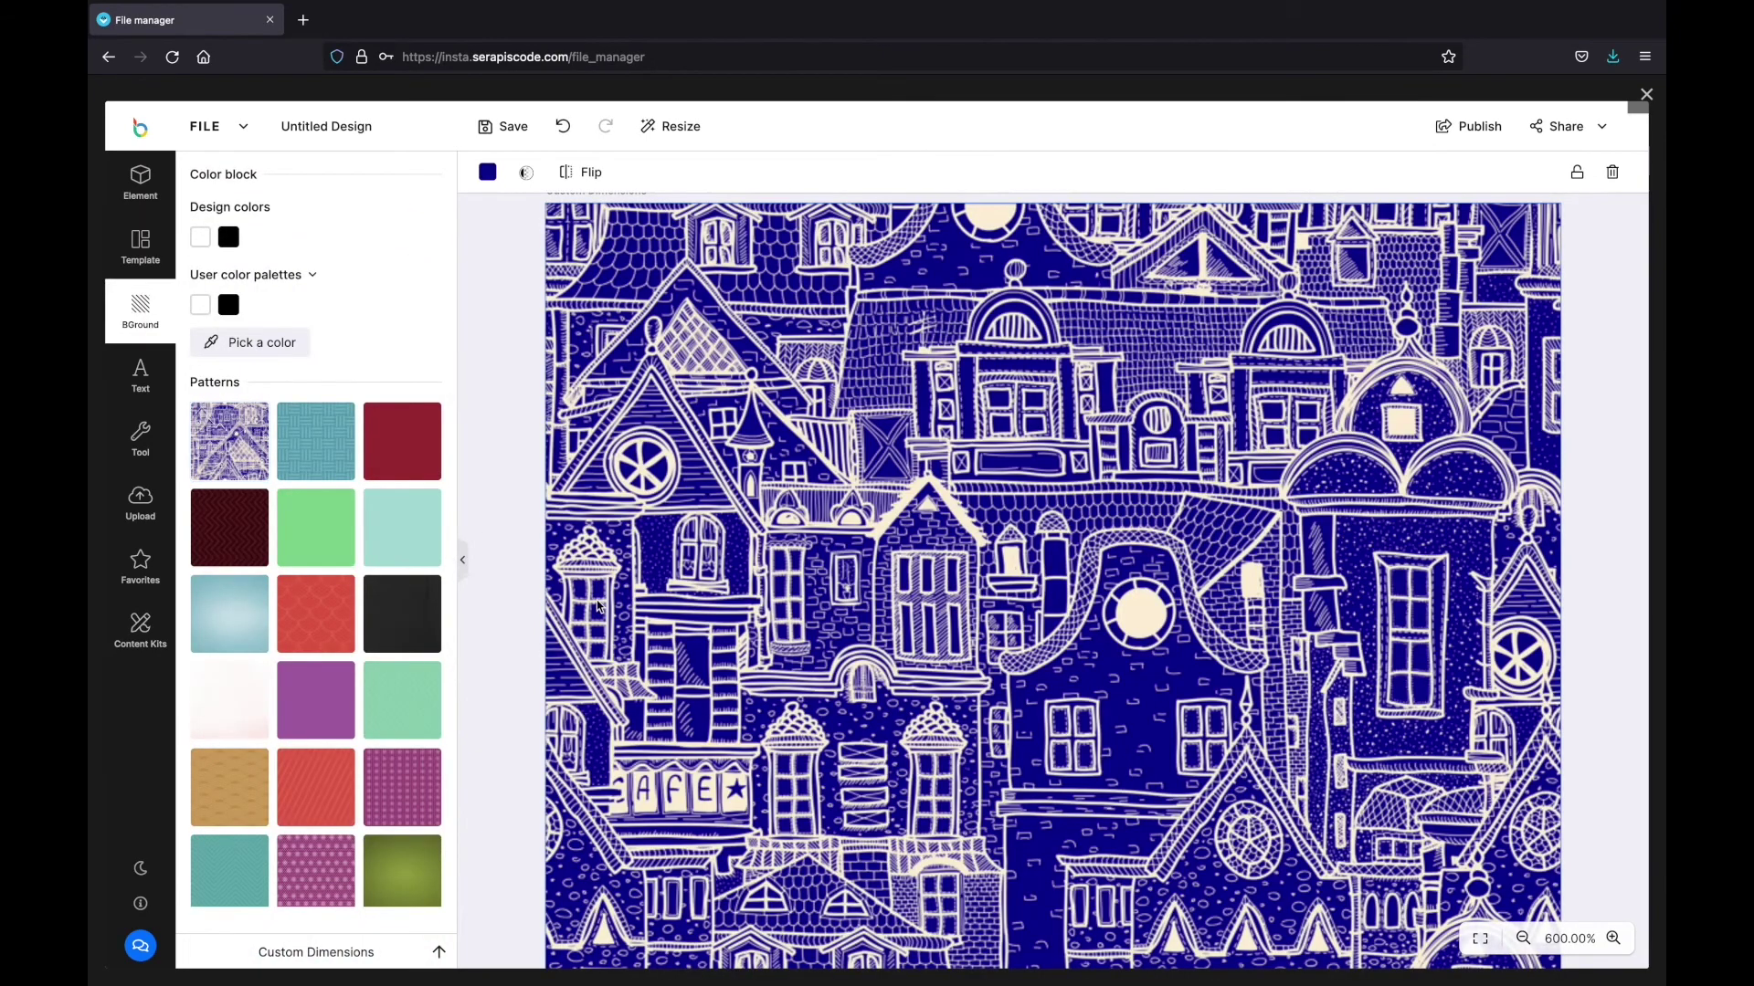
Add the Daily Progress Report text block and move it toward the upper left
{"action": "left_click", "coordinate": [141, 368]}
{"action": "scroll", "coordinate": [363, 557], "scroll_direction": "down", "scroll_amount": 5}
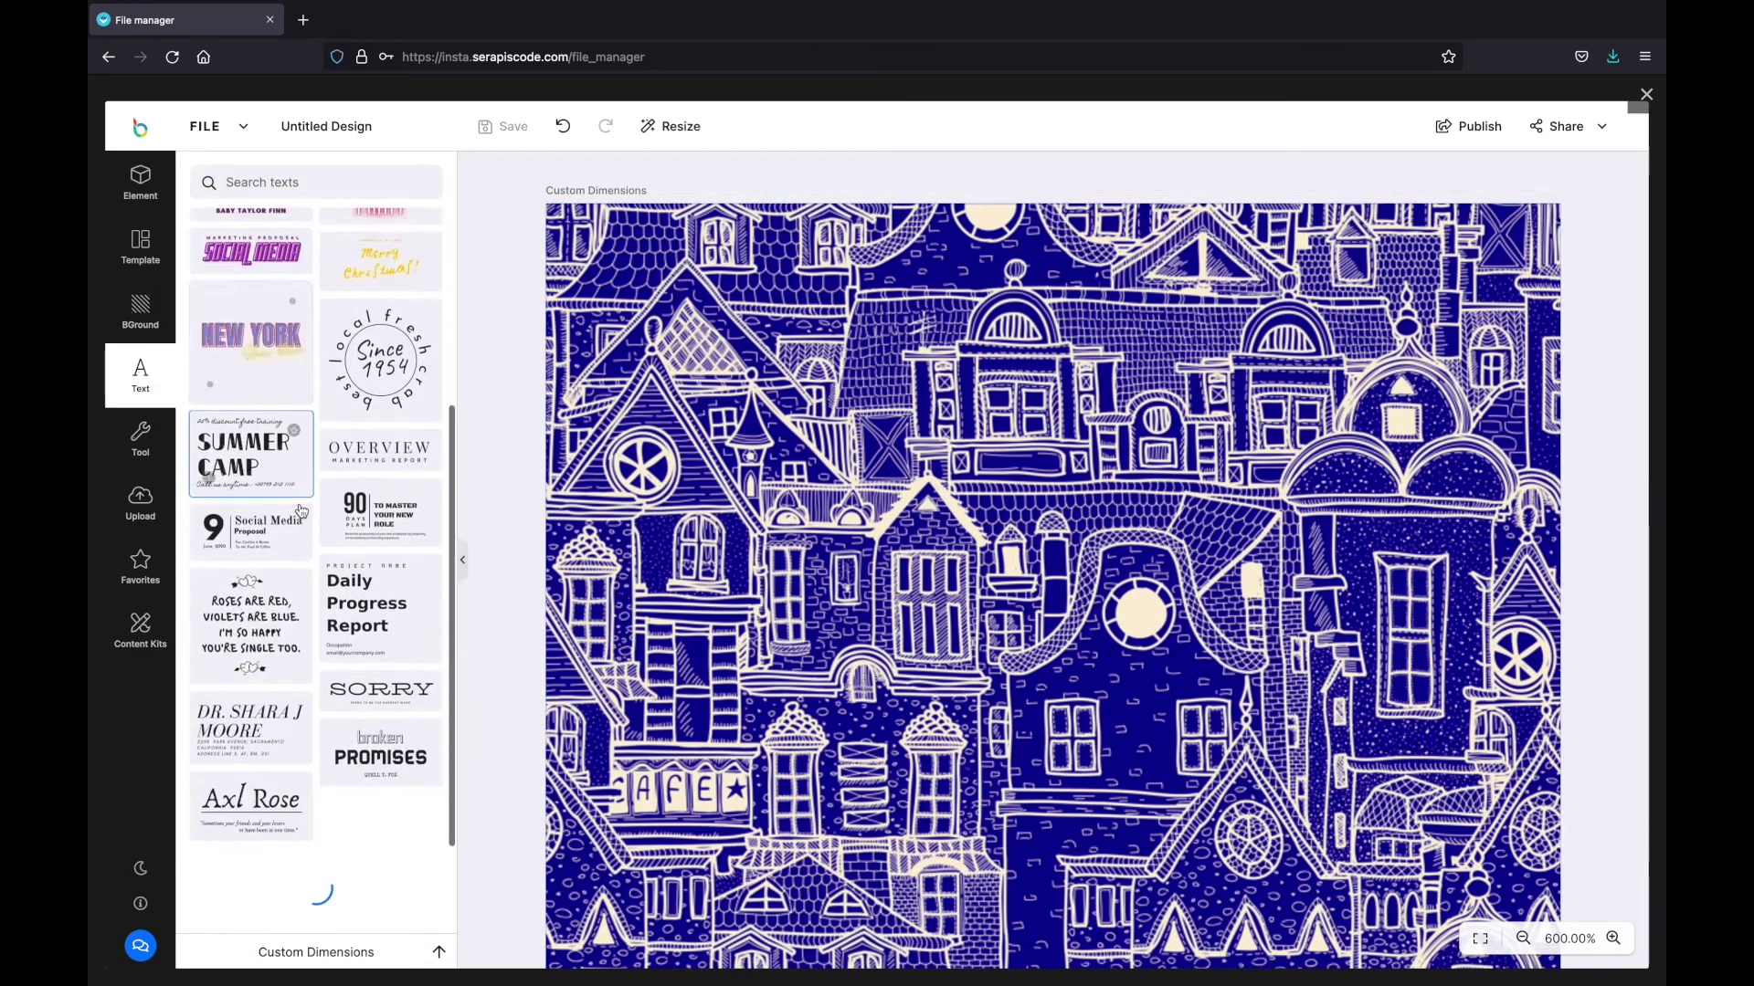
{"action": "left_click", "coordinate": [363, 558]}
{"action": "left_click", "coordinate": [825, 524]}
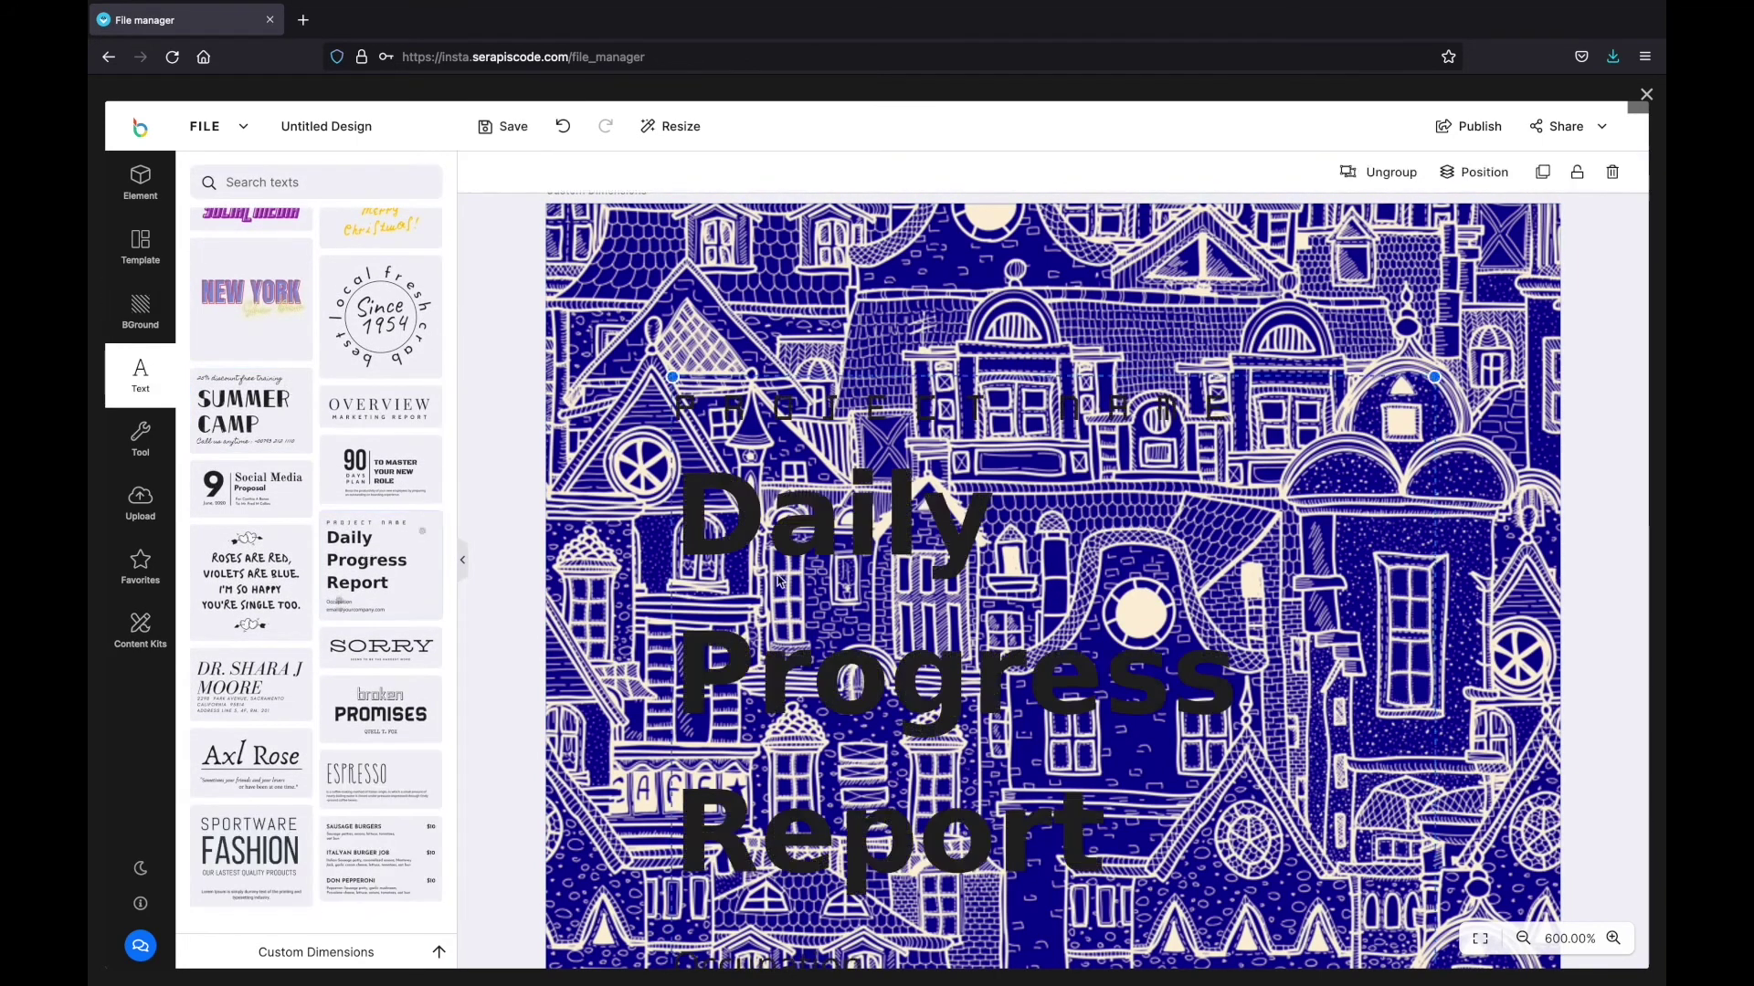
{"action": "scroll", "coordinate": [825, 524], "scroll_direction": "down", "scroll_amount": 1}
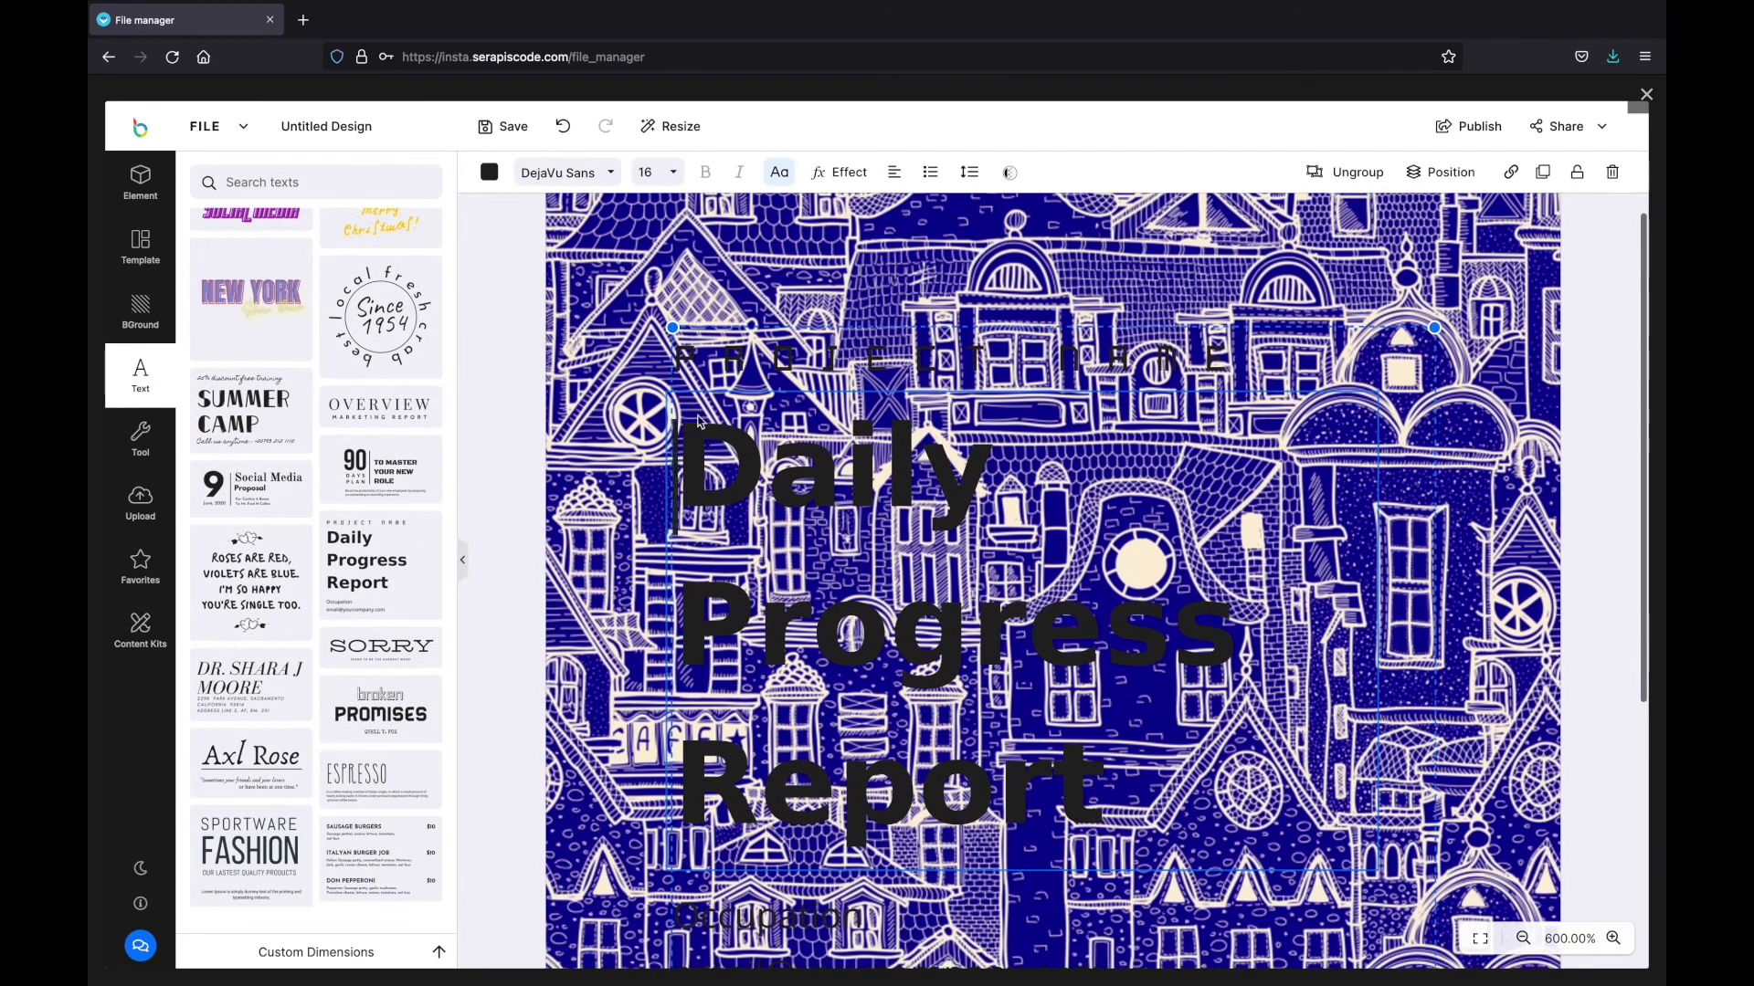
{"action": "left_click_drag", "start_coordinate": [816, 359], "coordinate": [704, 290]}
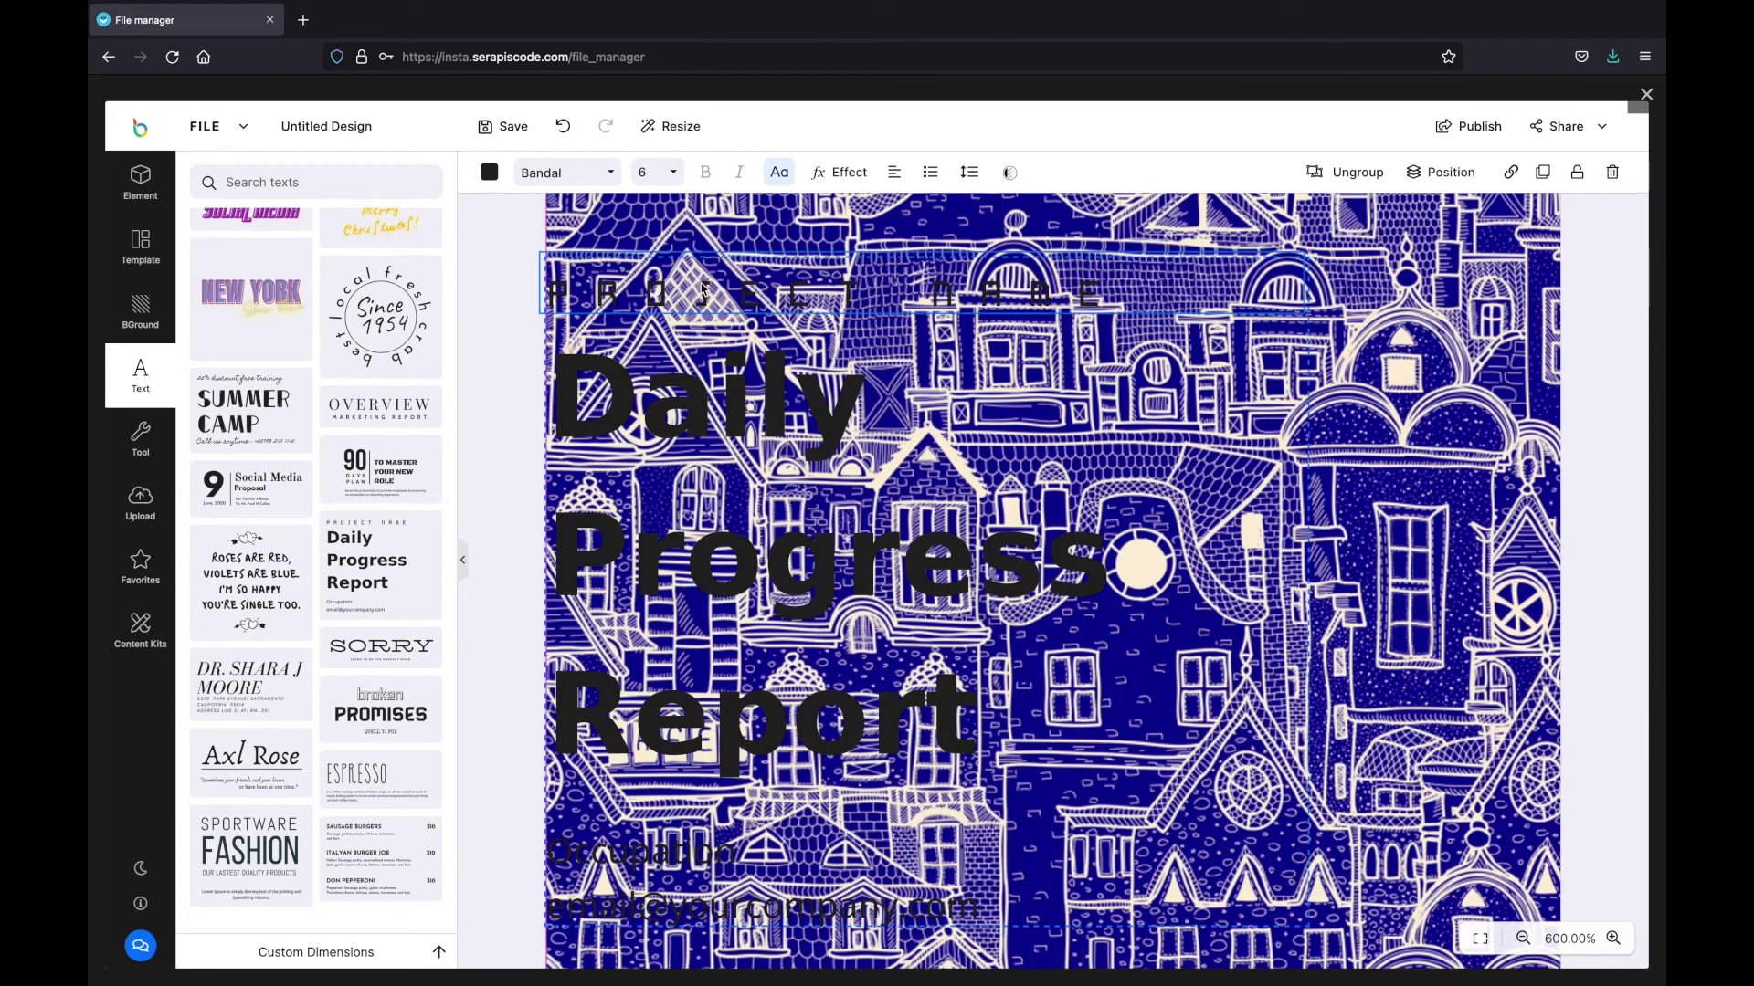
{"action": "left_click", "coordinate": [704, 291]}
{"action": "left_click", "coordinate": [142, 438]}
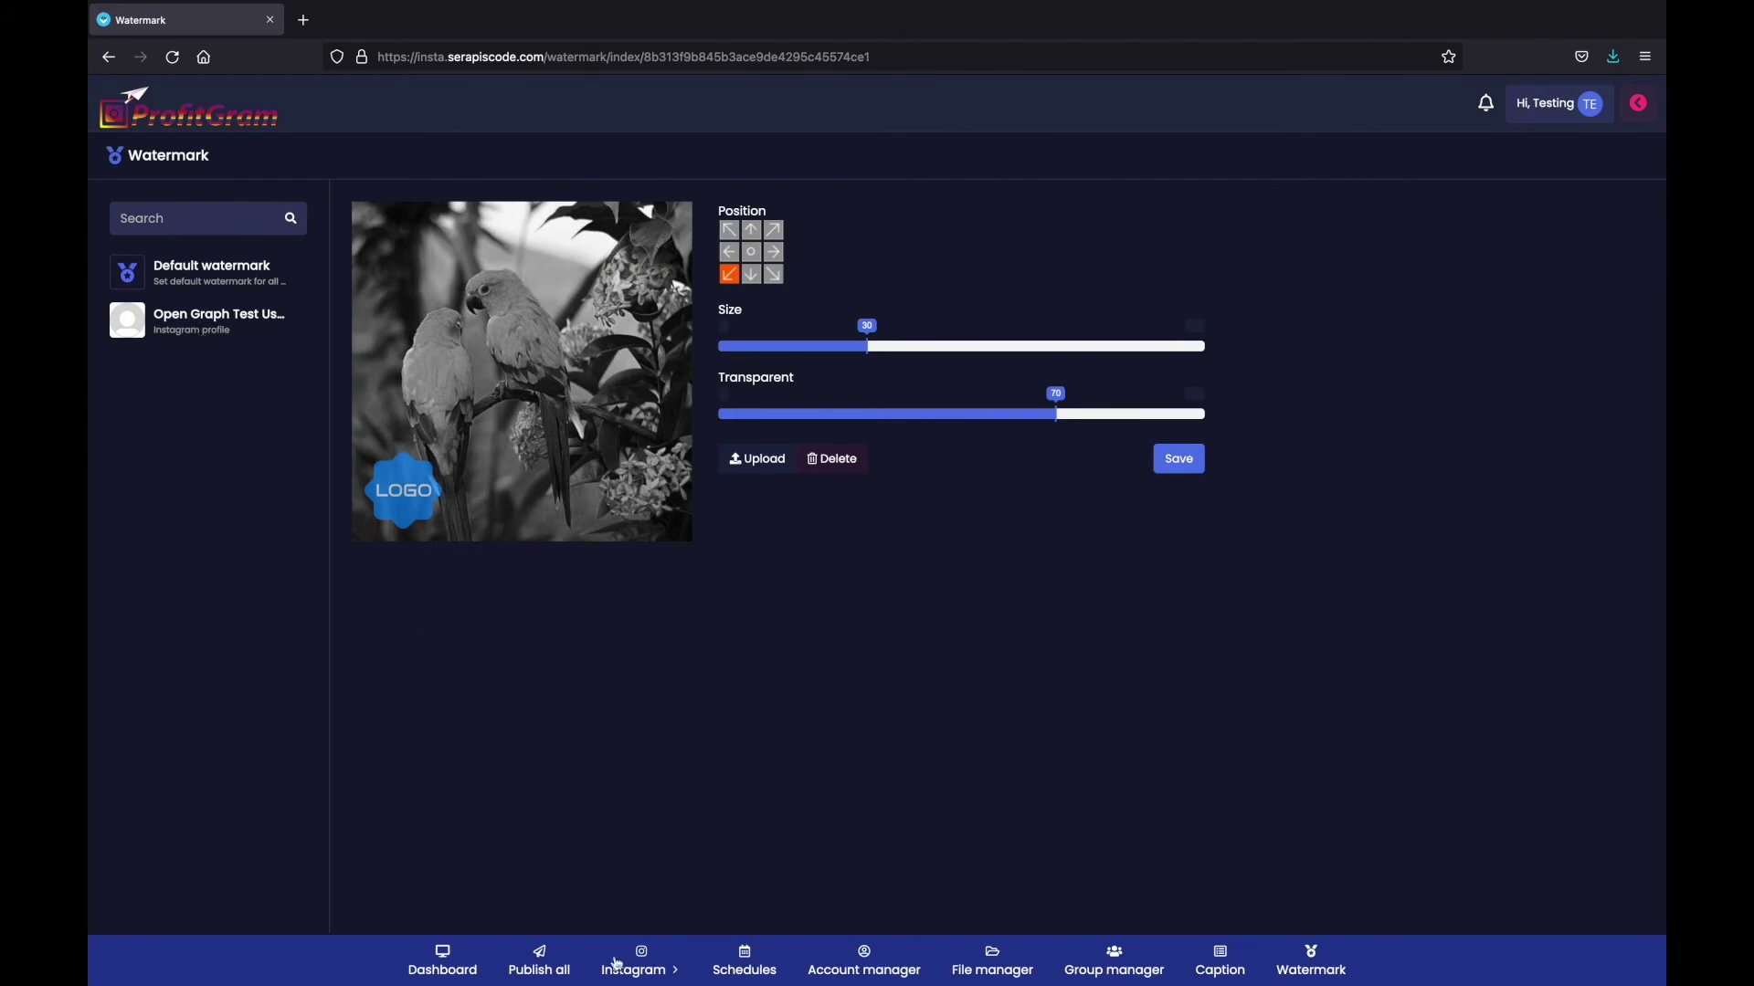
Open the Instagram profile to see the post stamped with the LOGO watermark
{"action": "left_click", "coordinate": [618, 963]}
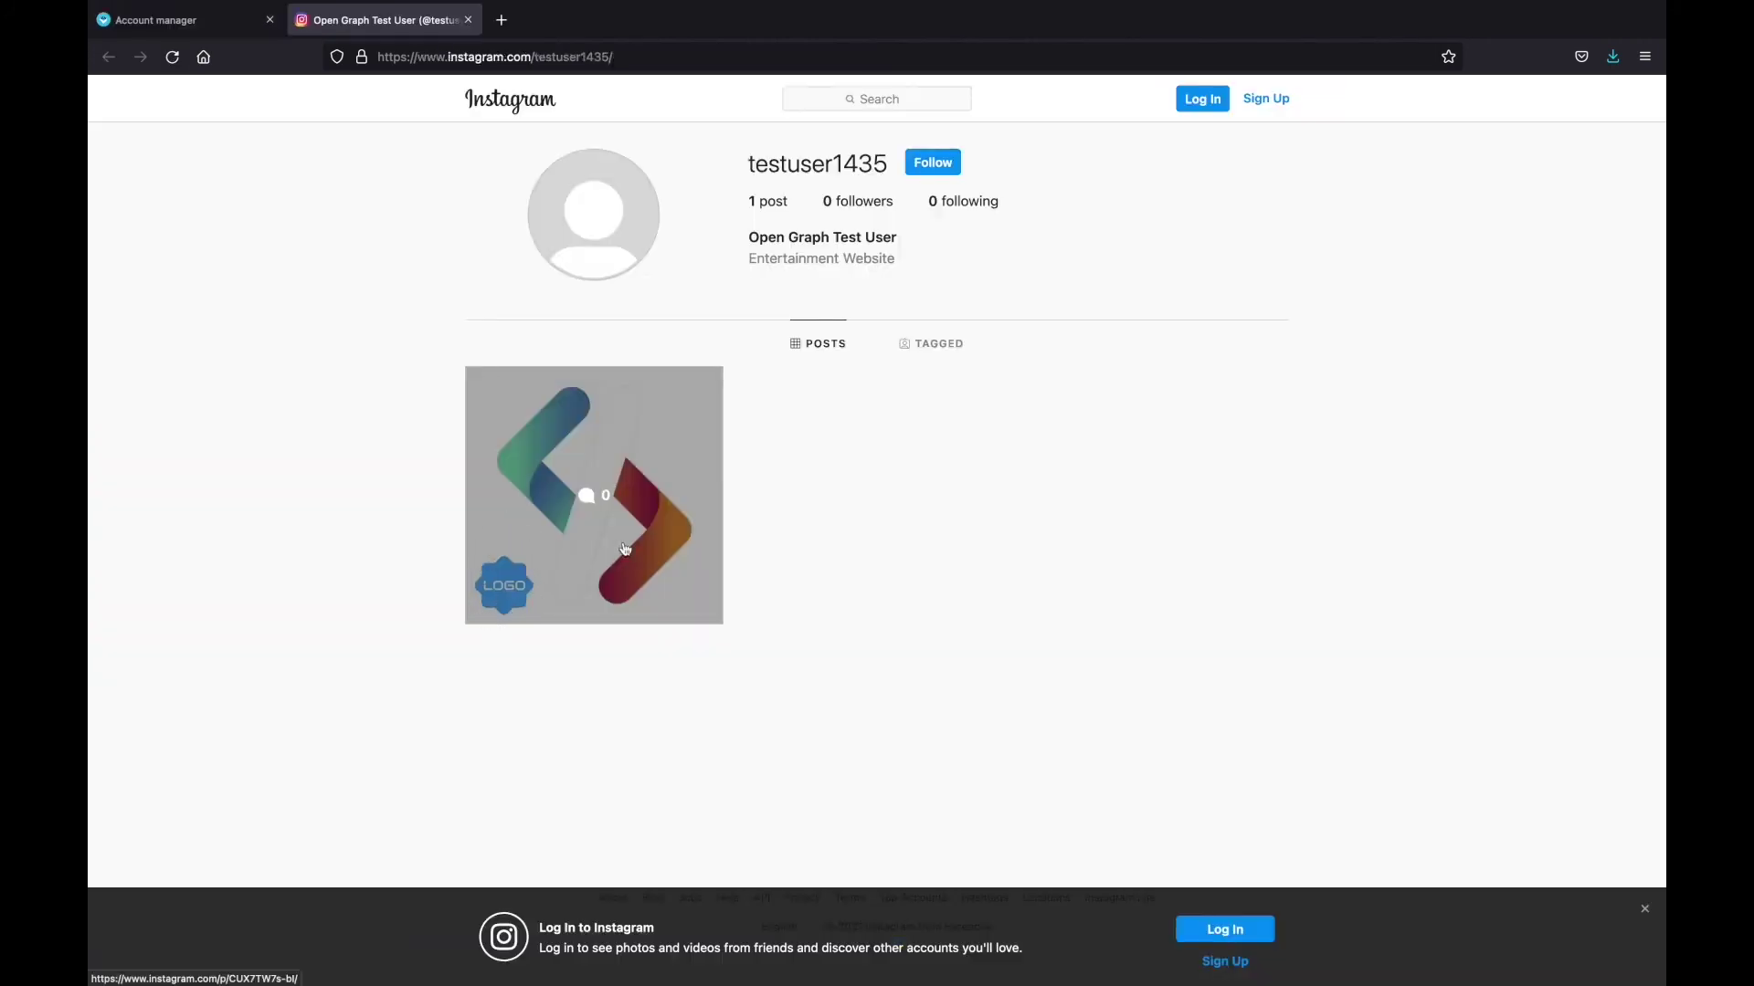
Switch back from the Instagram tab to ProfitGram's Account manager listing the connected profile
{"action": "key", "text": "ctrl+Tab"}
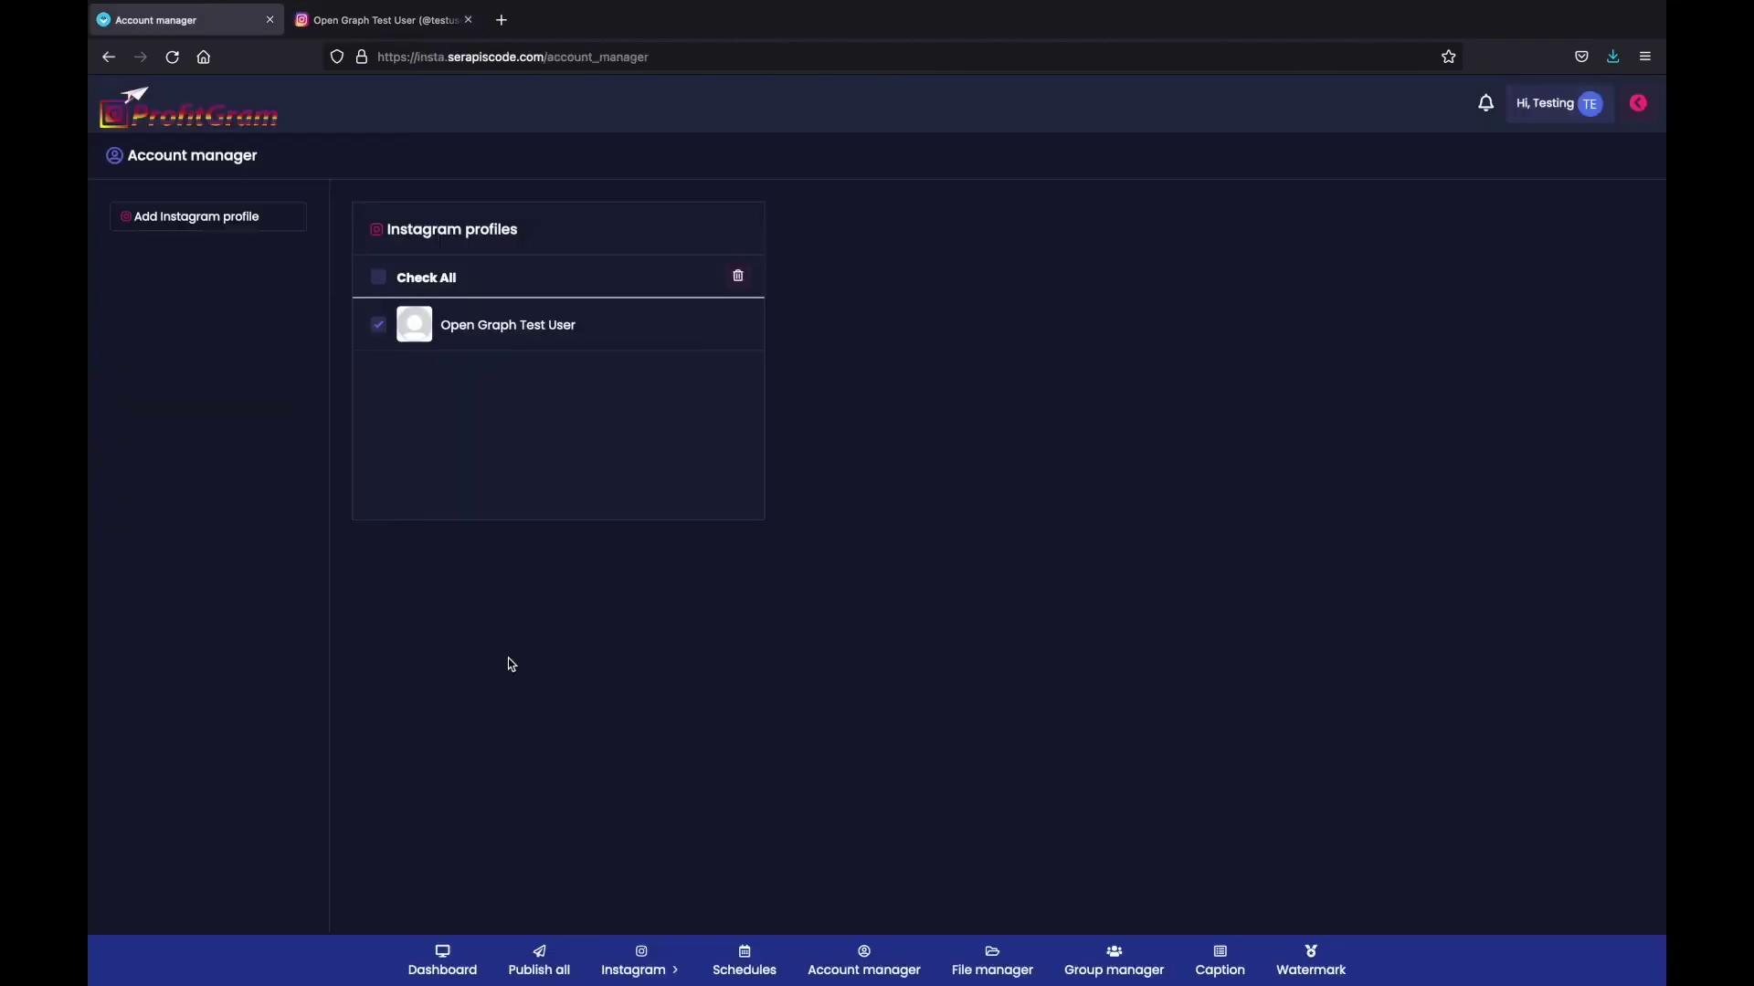